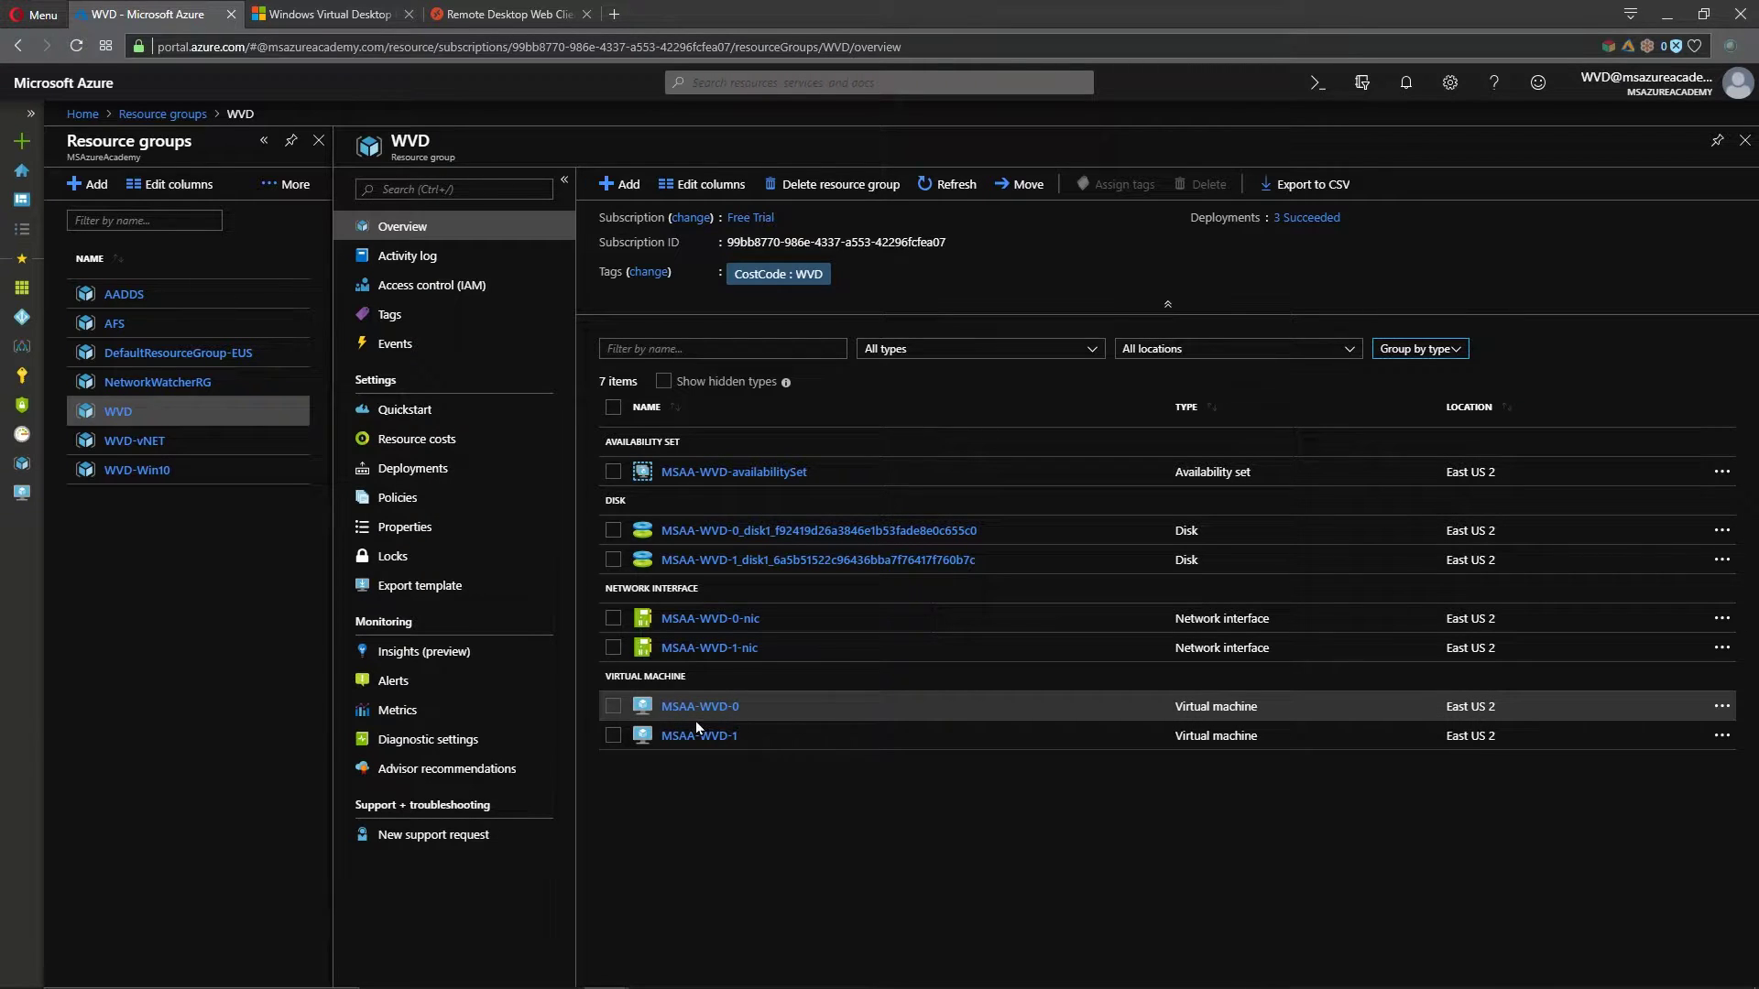
Step: Reposition the Remote Desktop client window over the Azure resource group page
left_click(513, 14)
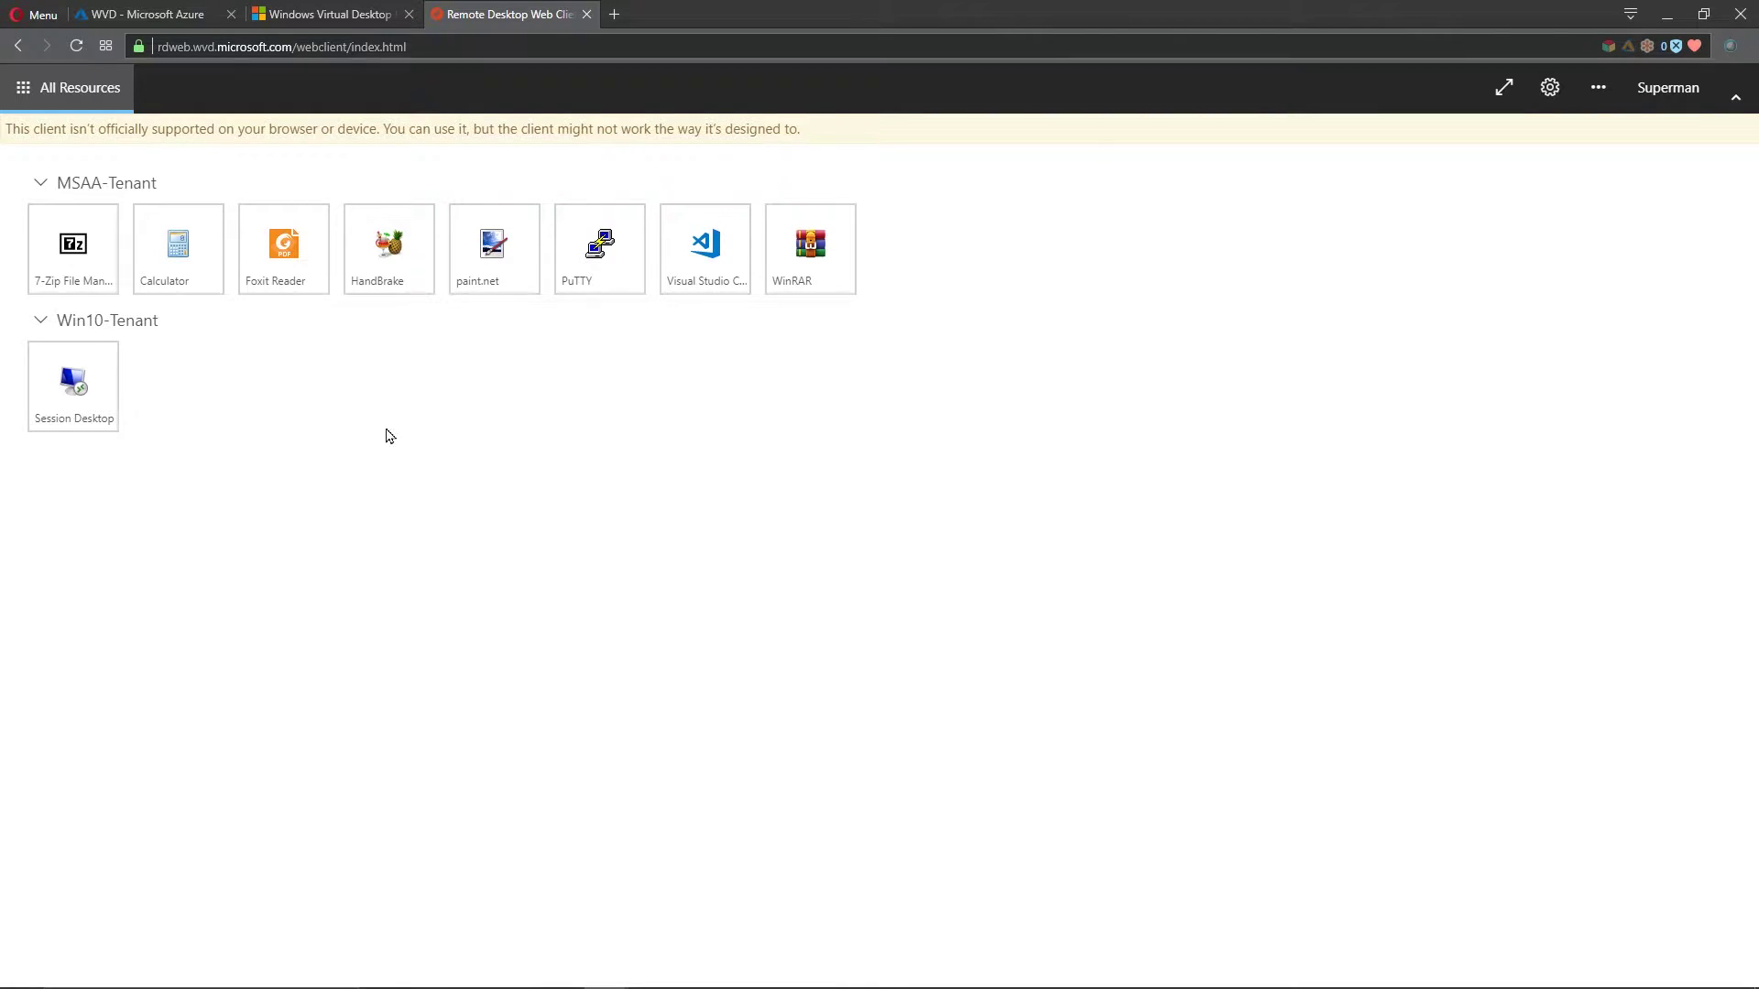
left_click(174, 19)
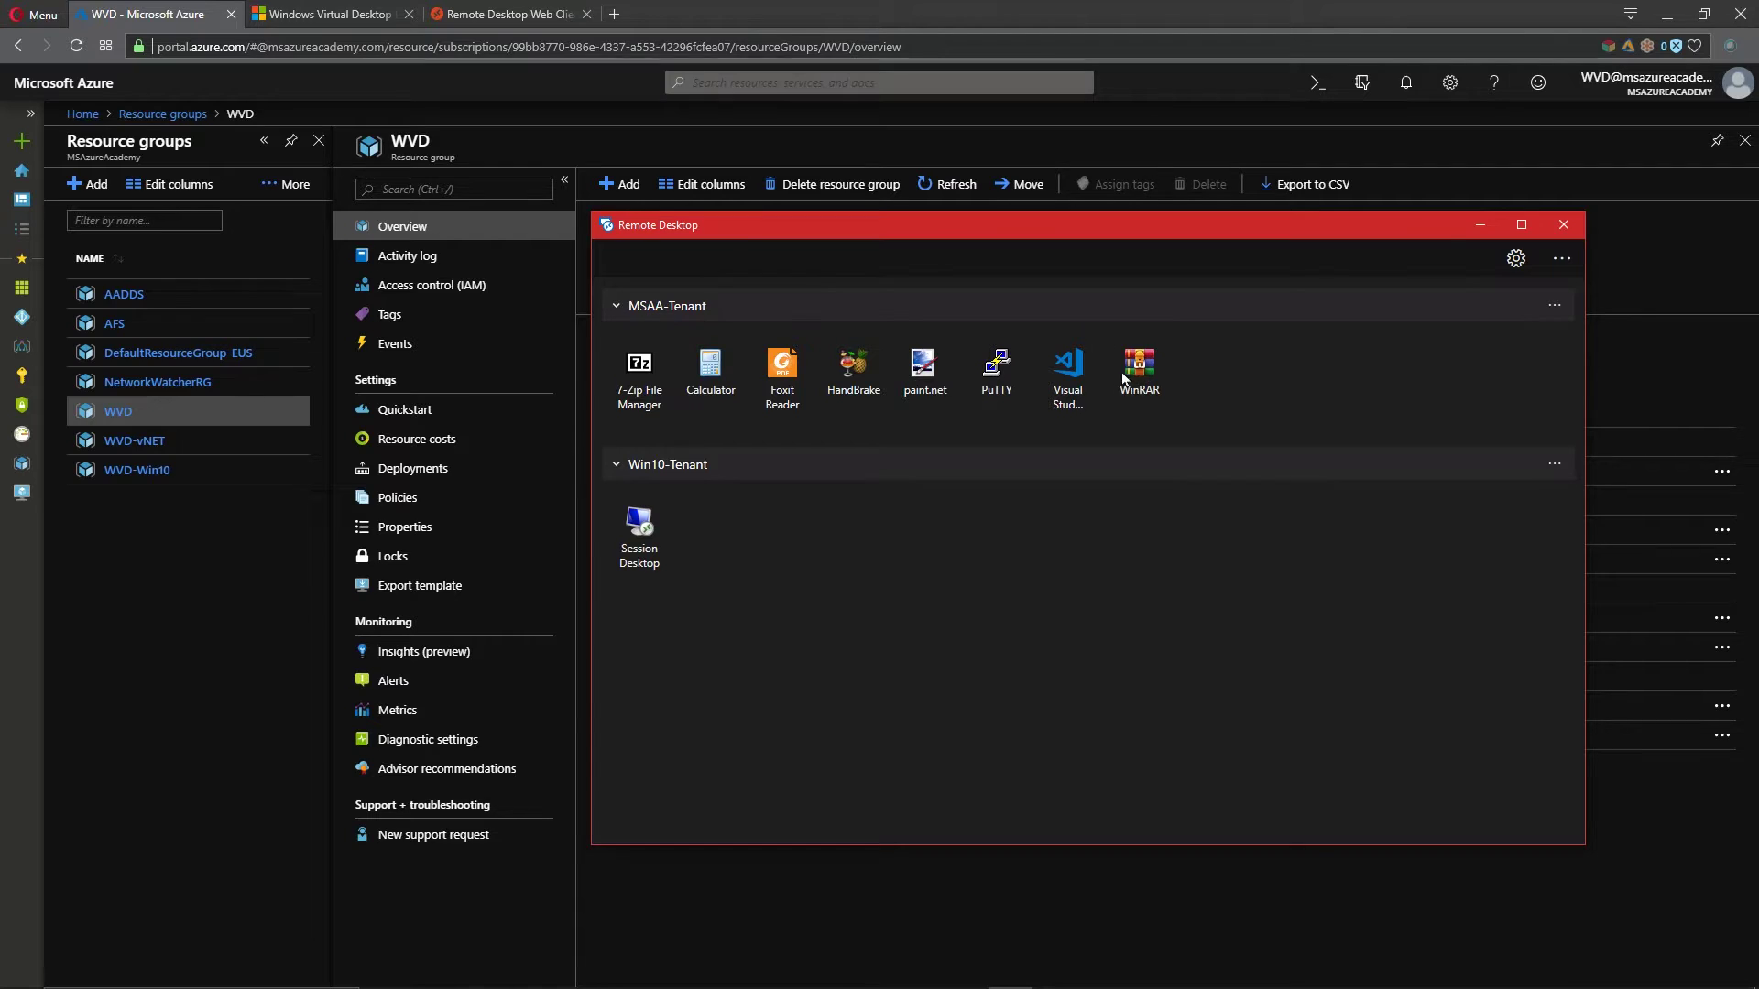
left_click_drag(729, 221, 720, 309)
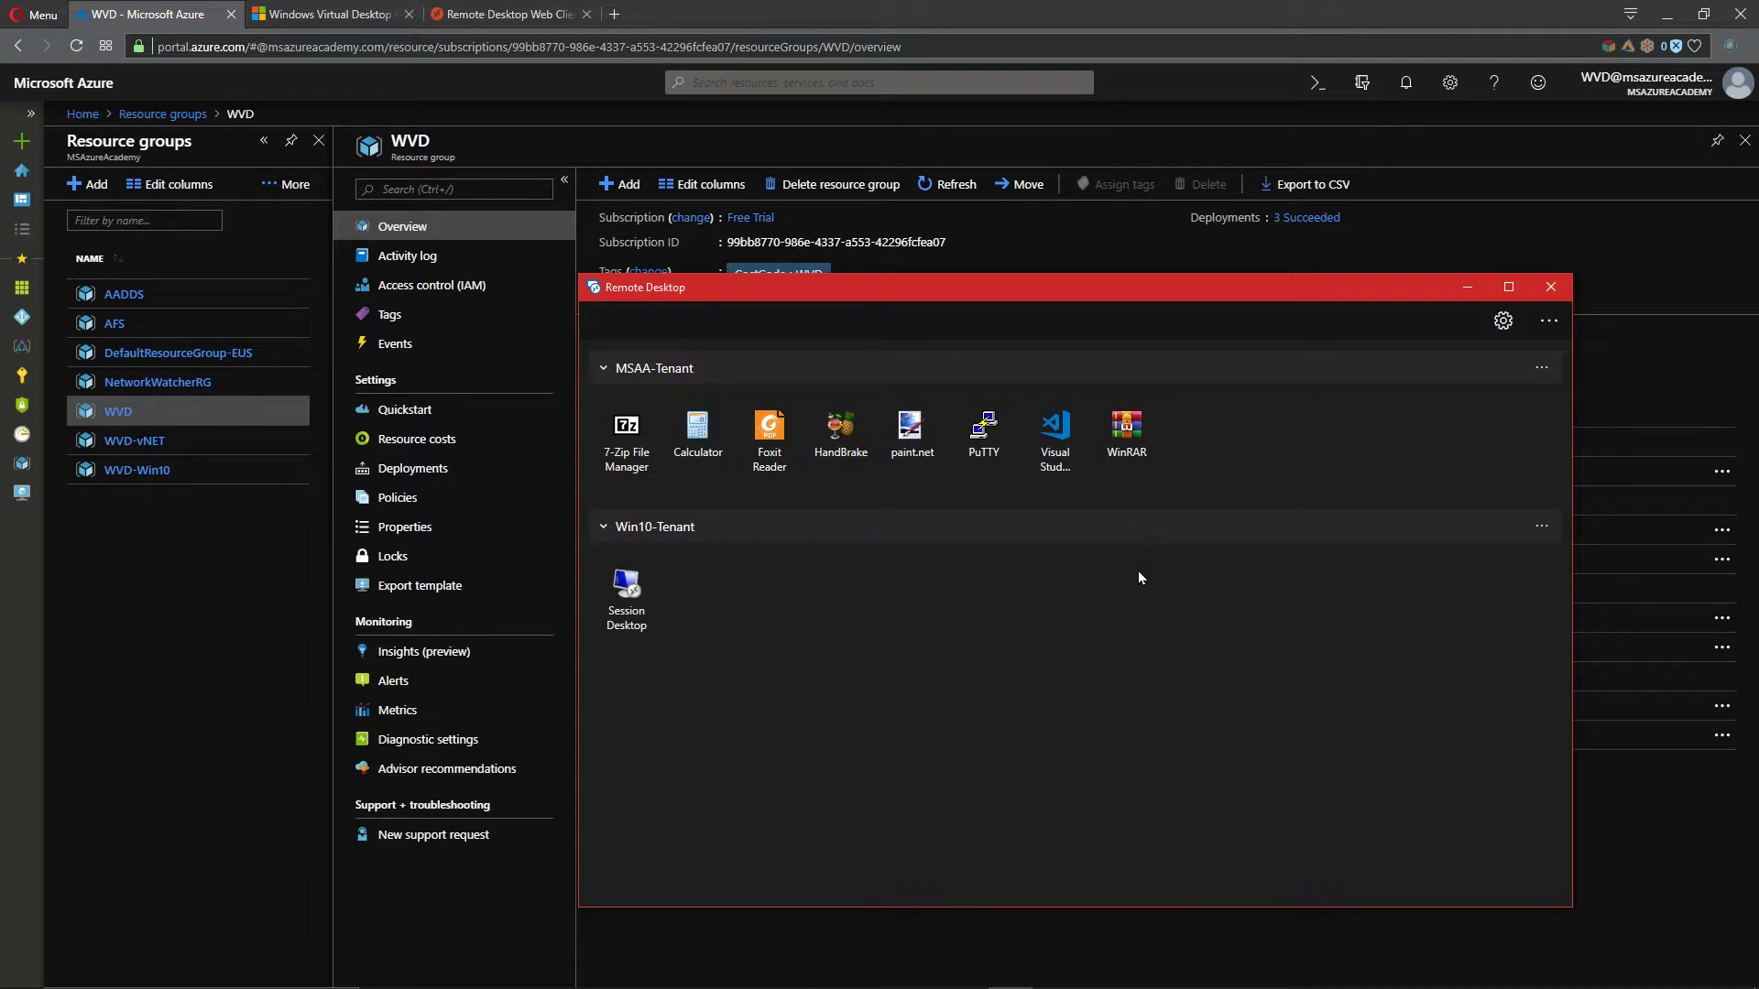
left_click_drag(906, 293, 921, 321)
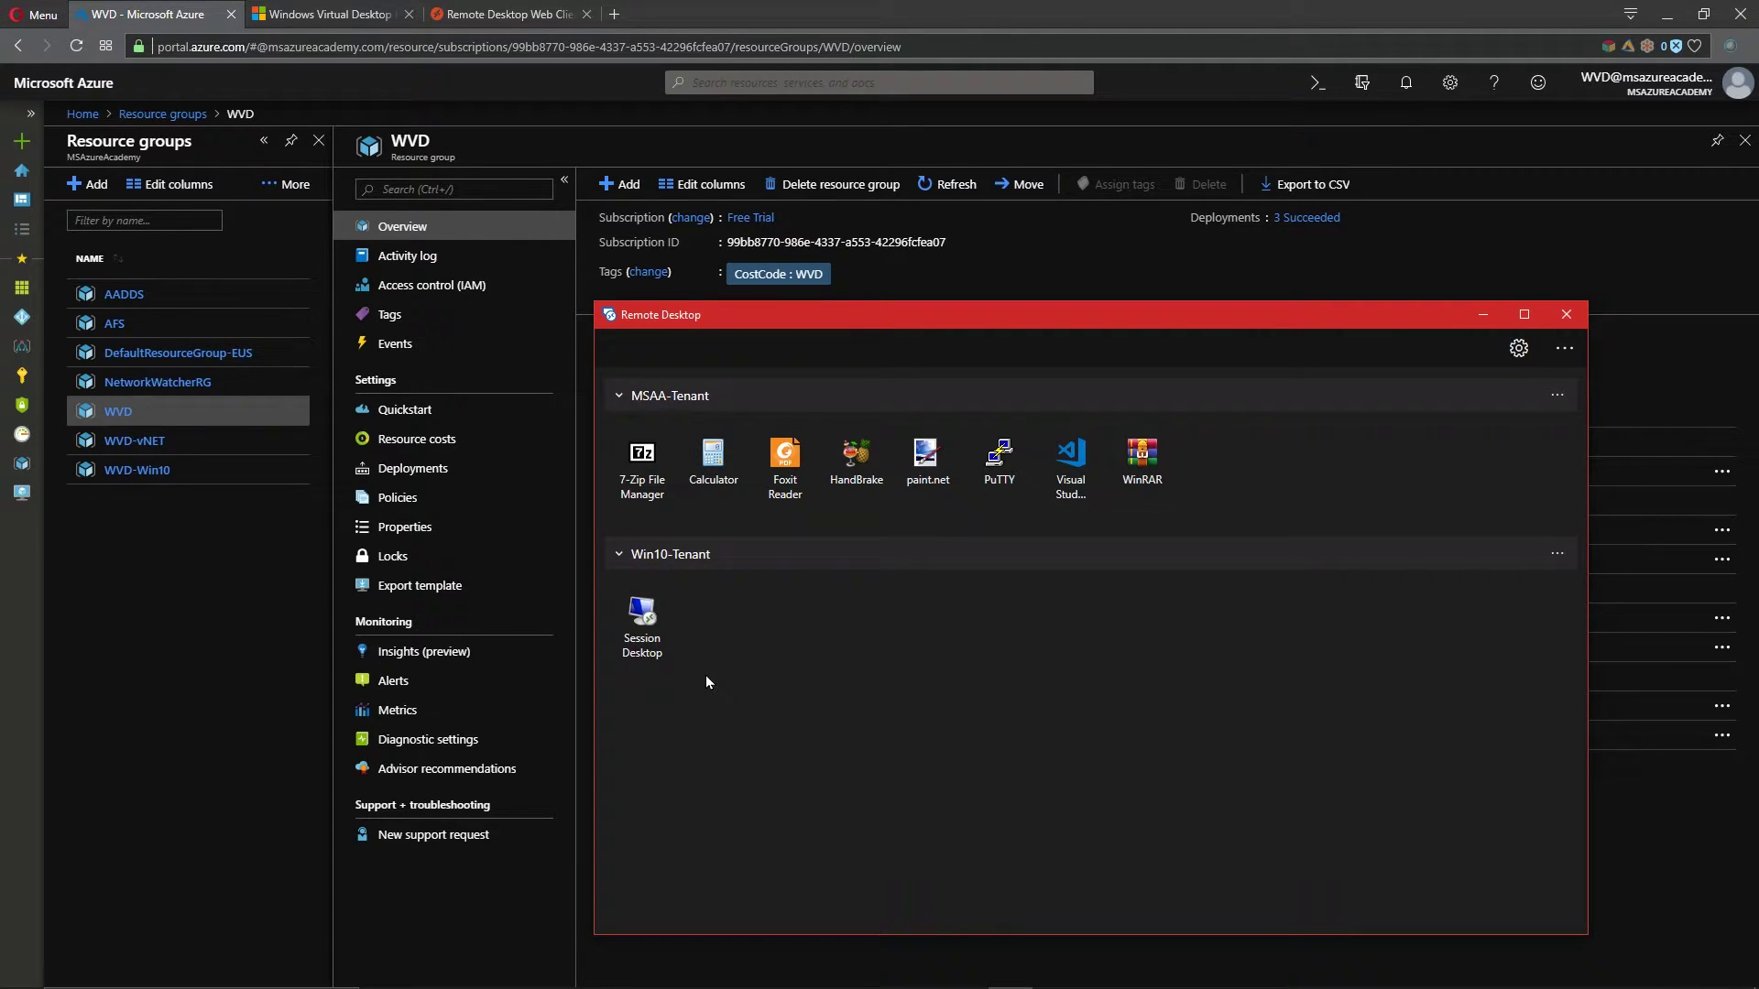
left_click(512, 16)
Step: View the MSAA-Tenant feed details, then close the details panel
left_click(1558, 396)
left_click(1574, 428)
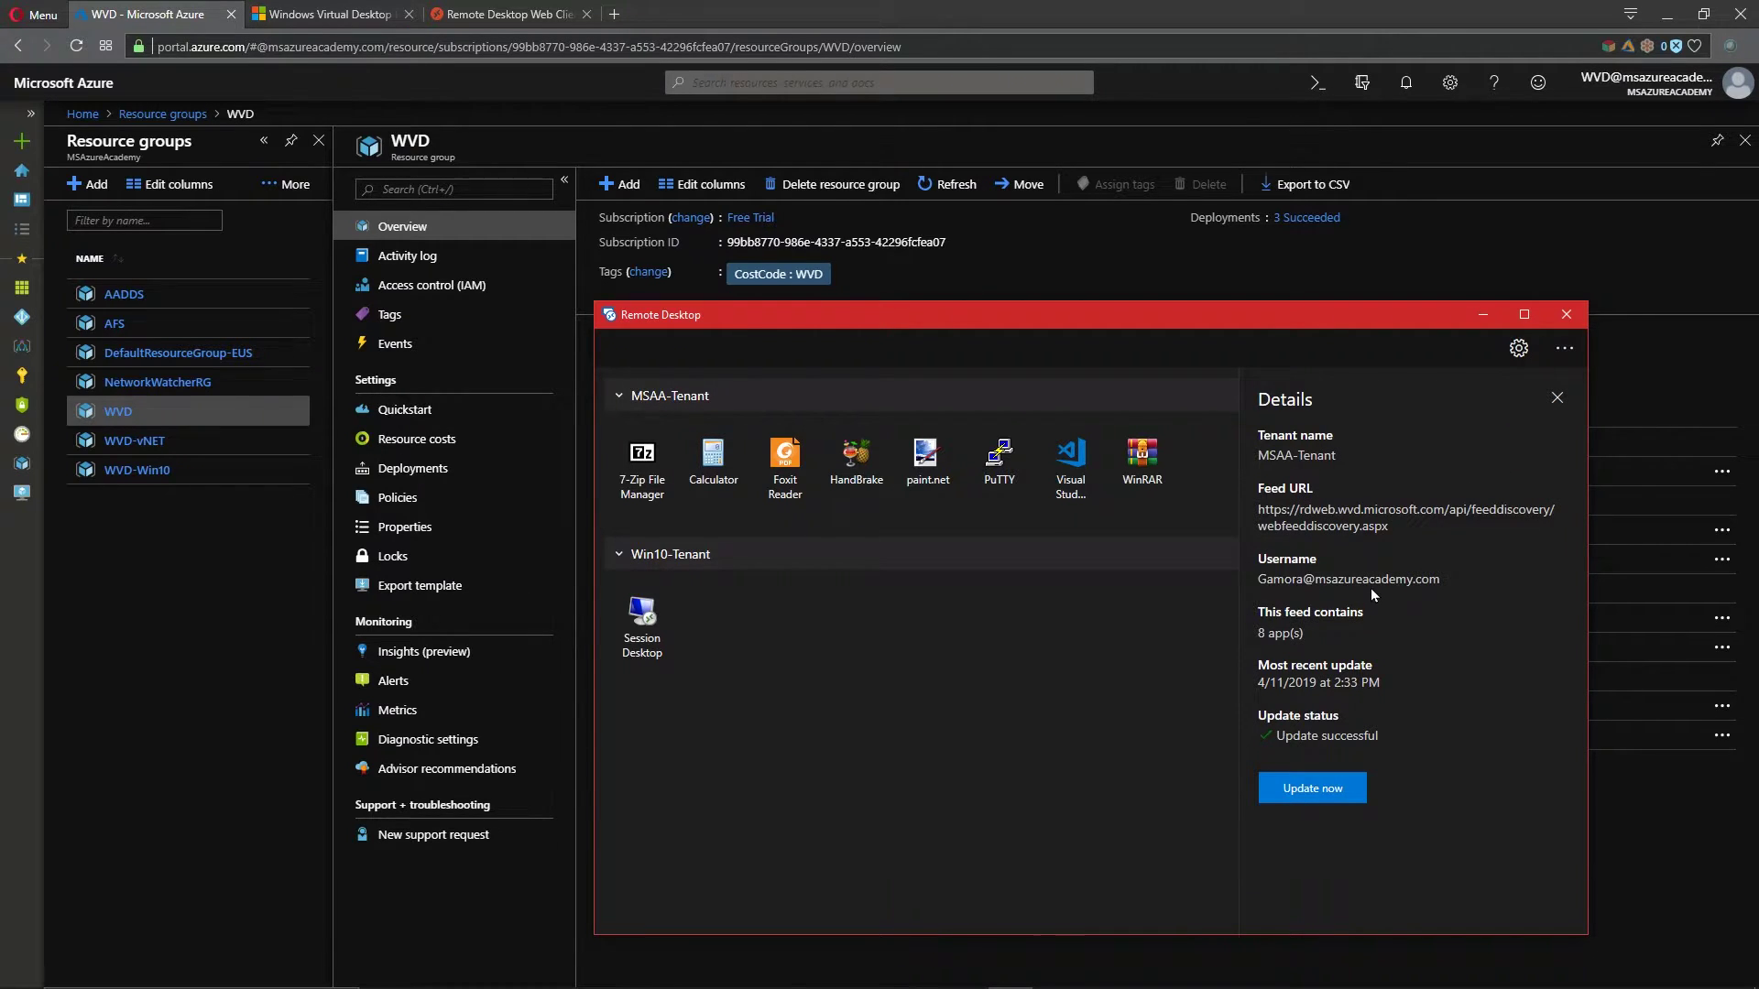
left_click(1099, 637)
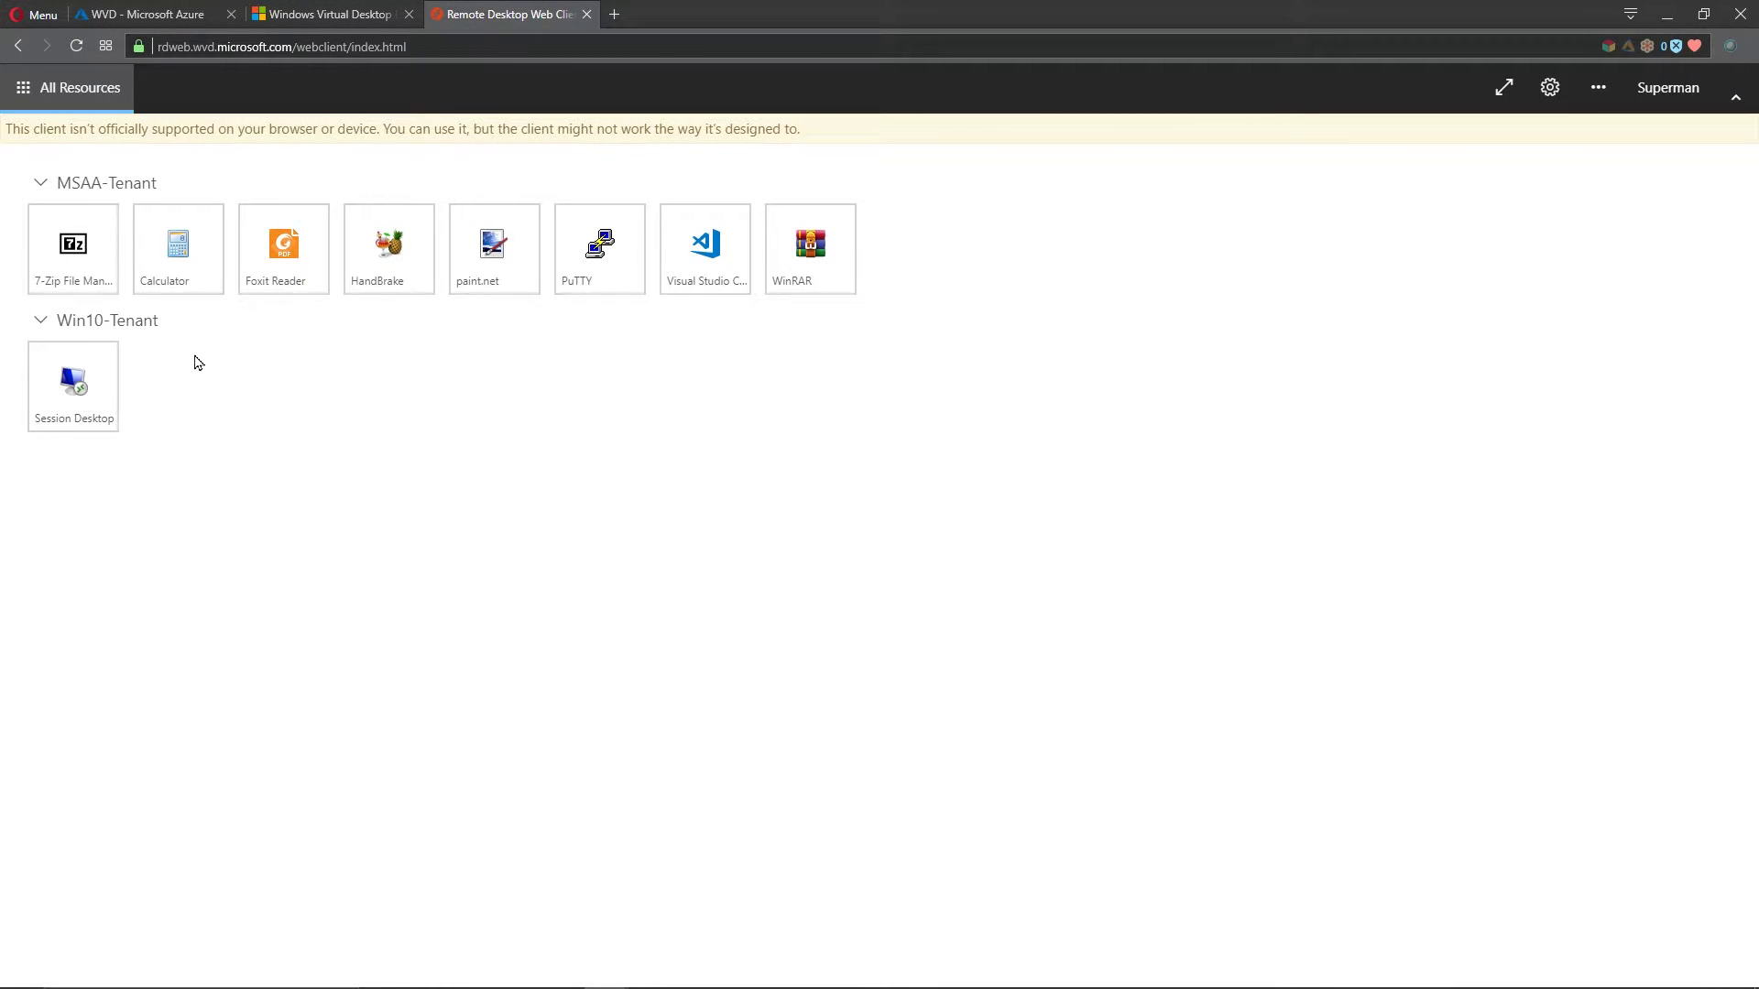
Step: Launch the Calculator RemoteApp, allowing clipboard and printer access and submitting sign-in credentials
left_click(172, 268)
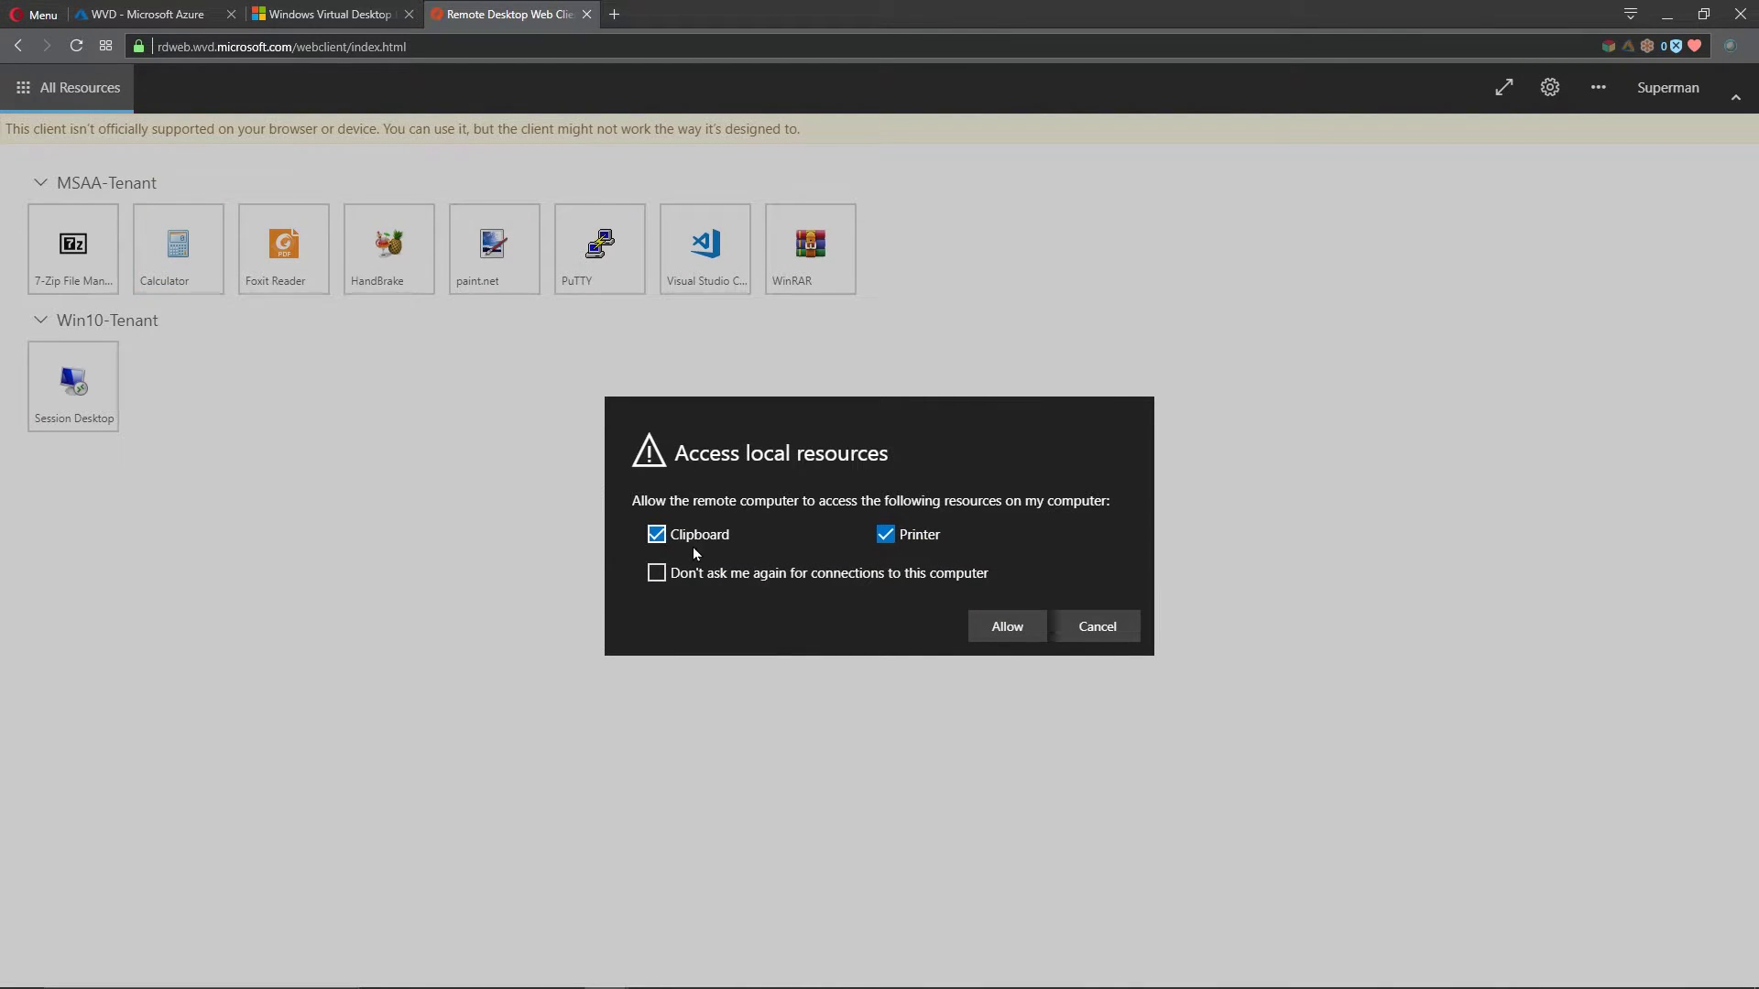
left_click(1008, 626)
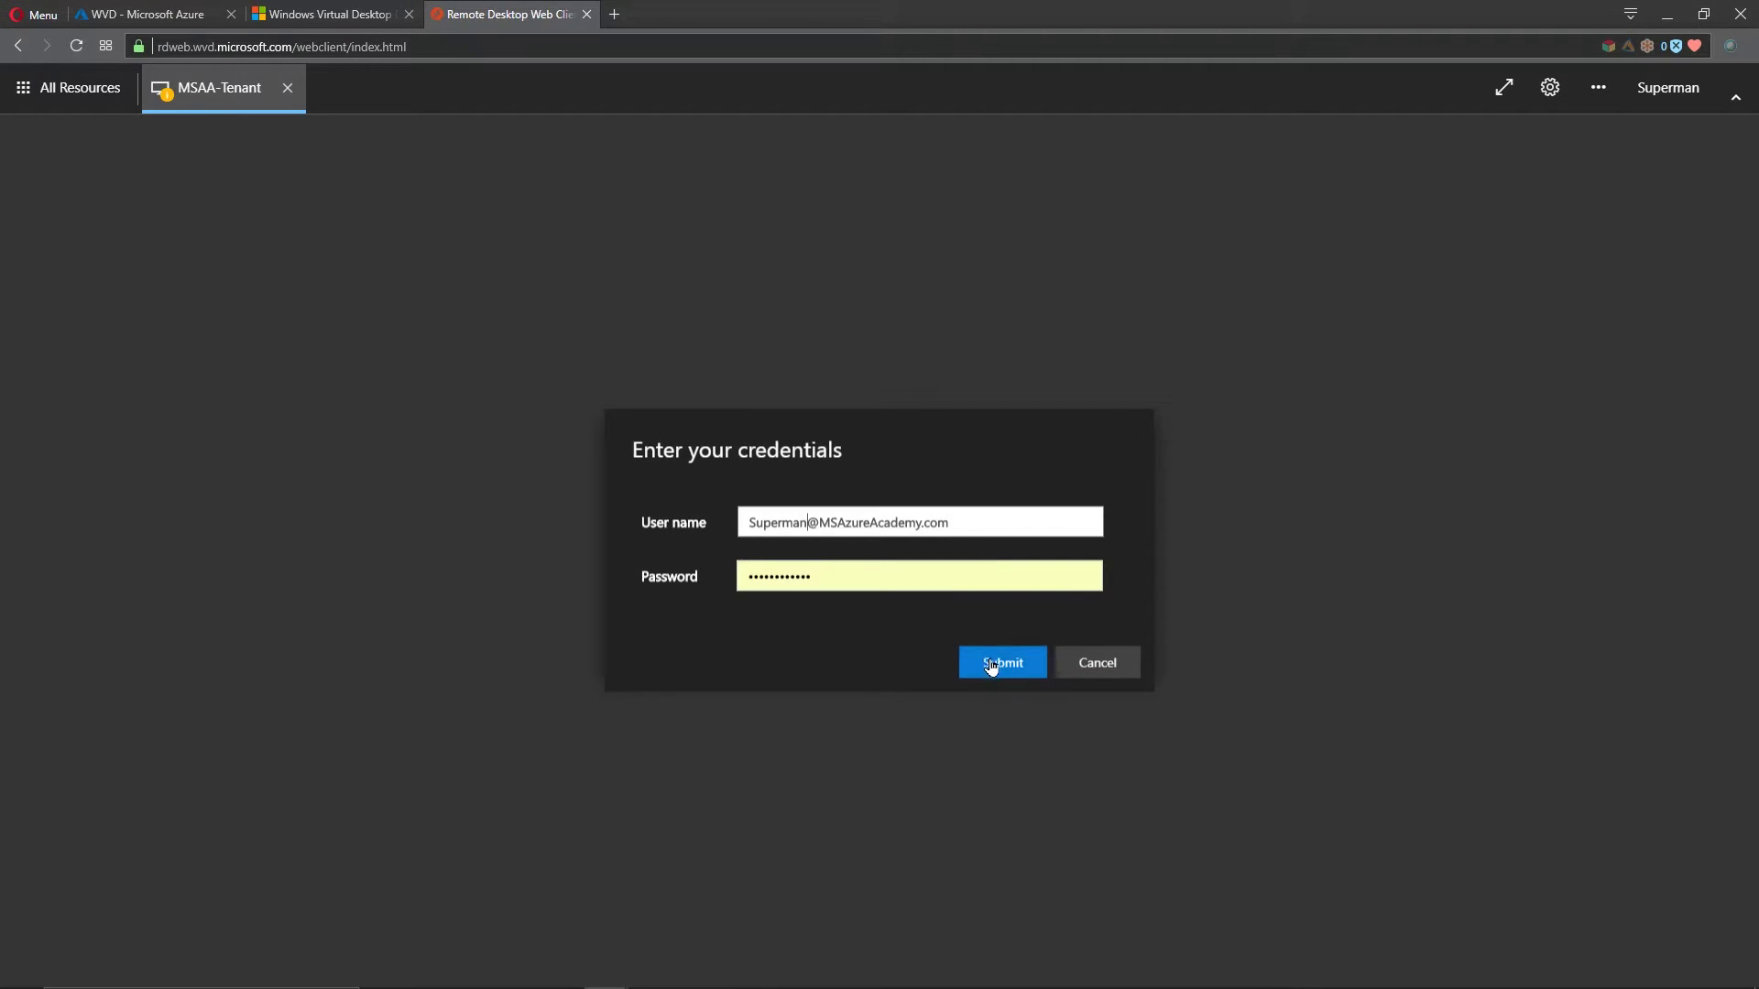
left_click(993, 665)
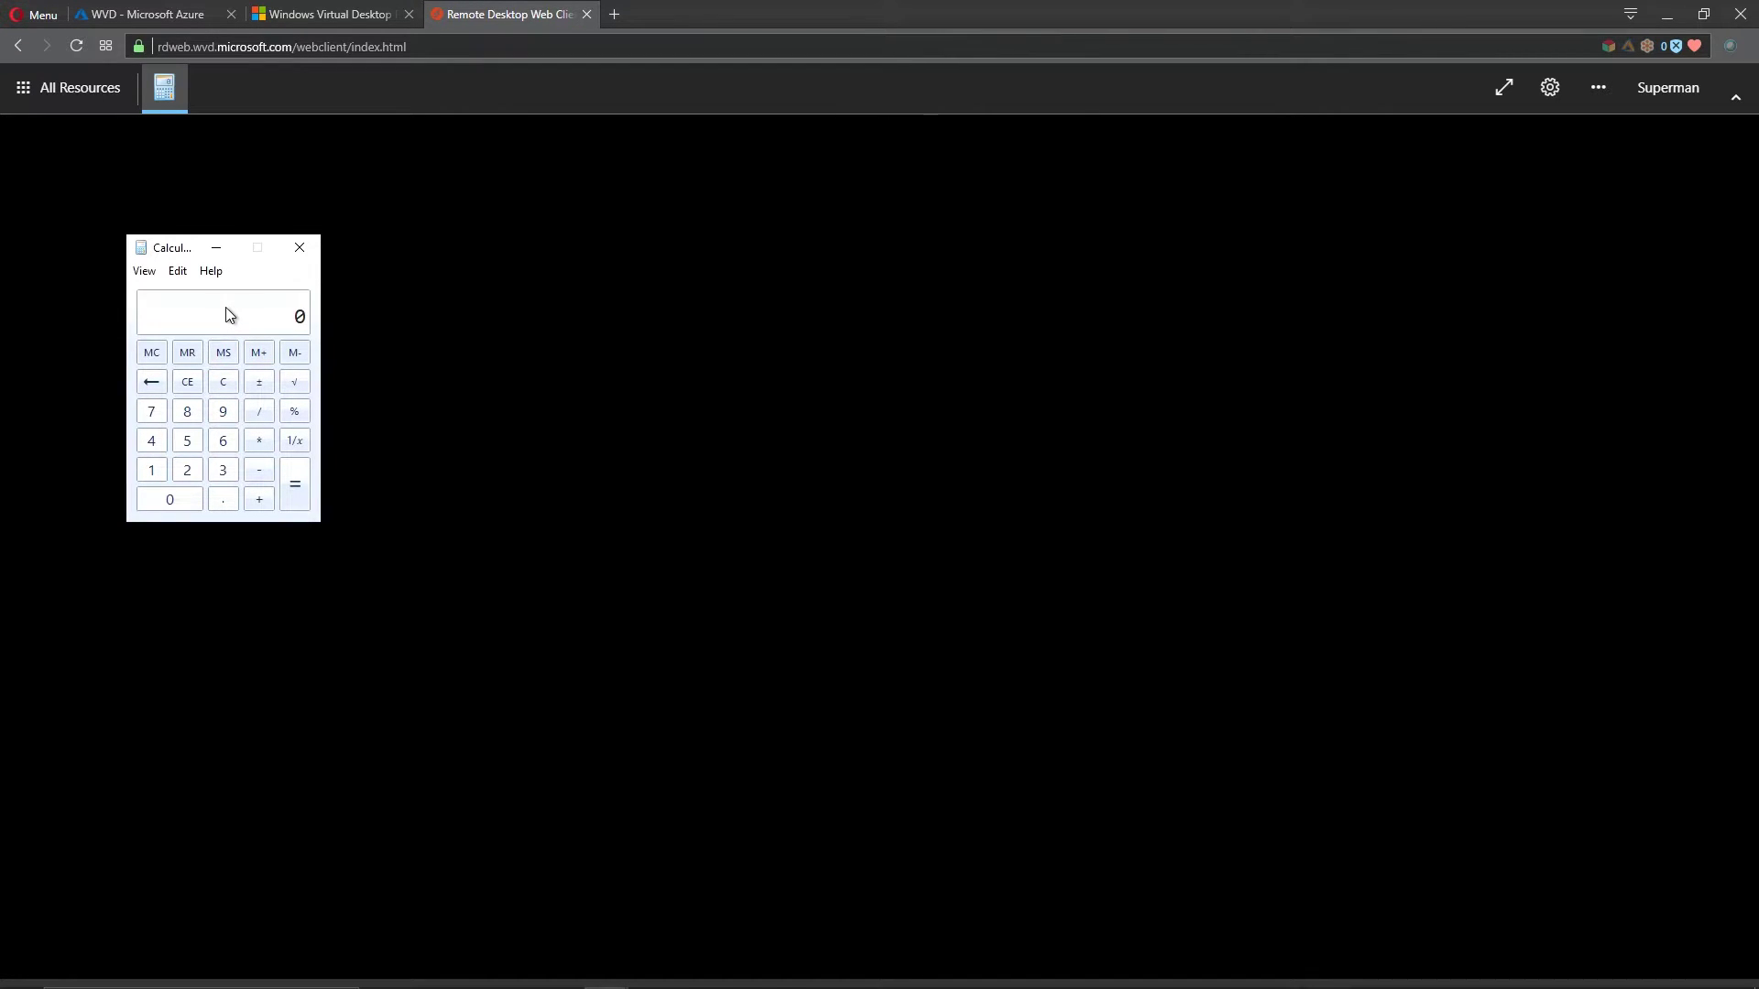
Step: Compute 10*84 = 840 in Calculator, then launch 7-Zip File Manager and move it right
type("10*84")
key("Return")
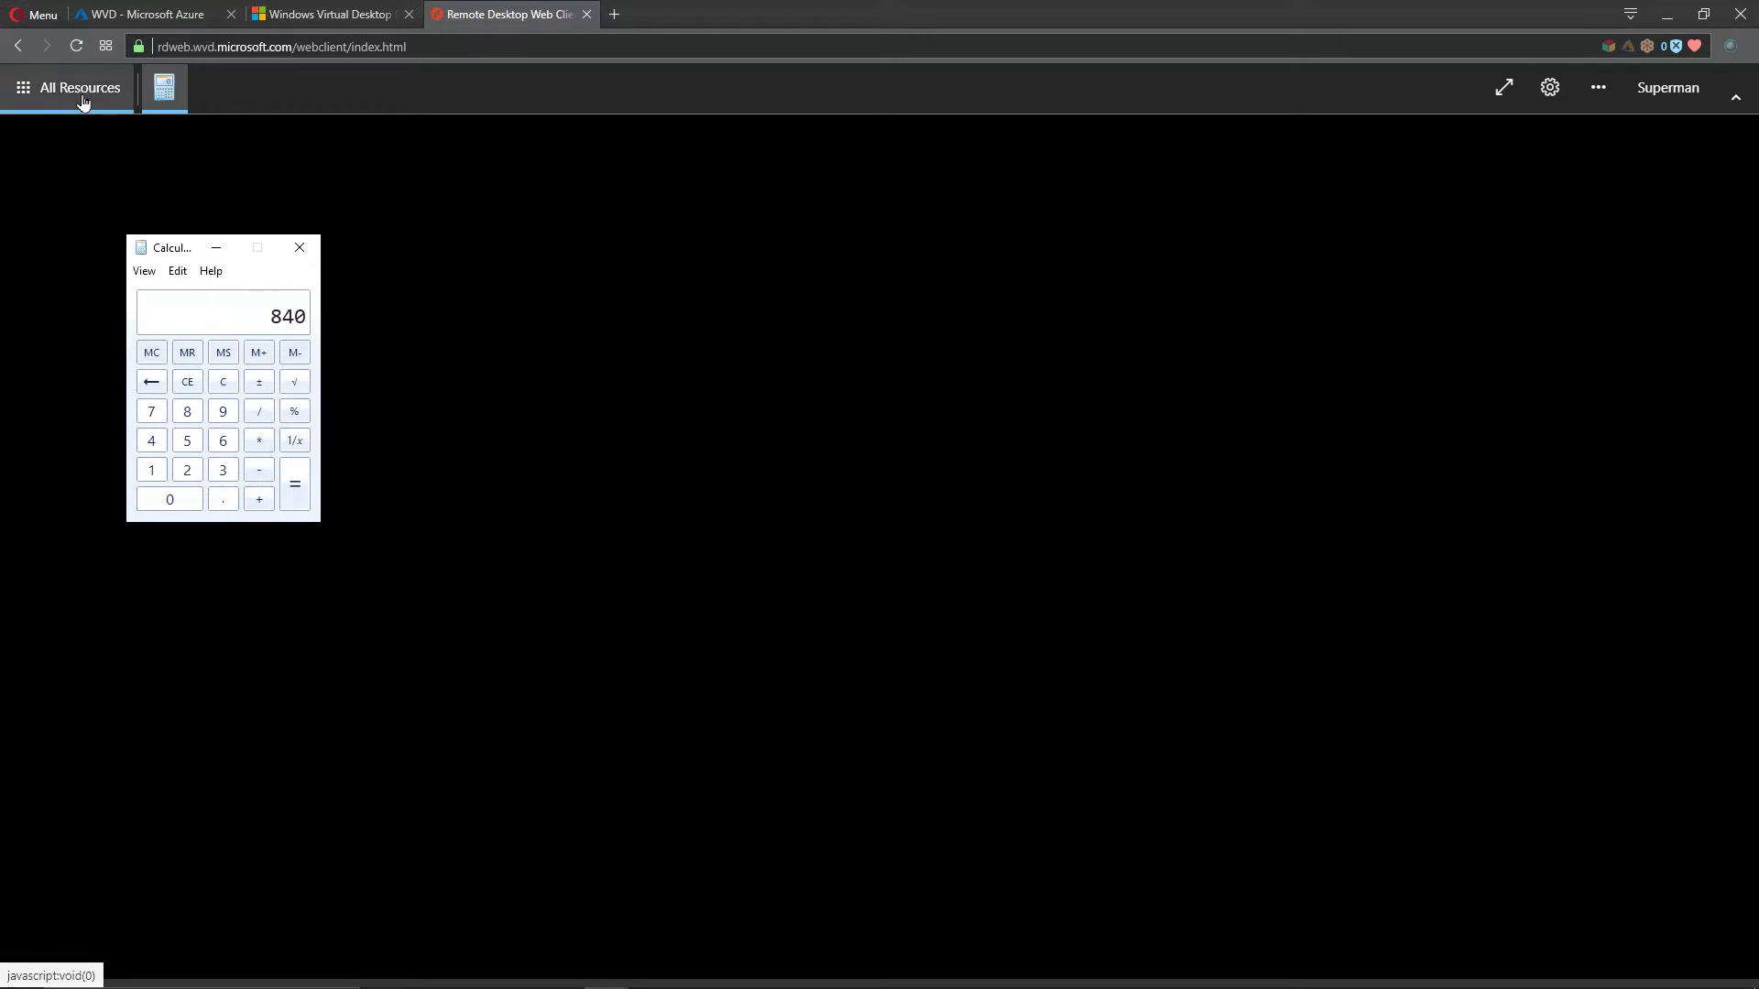
left_click(94, 101)
mouse_move(164, 87)
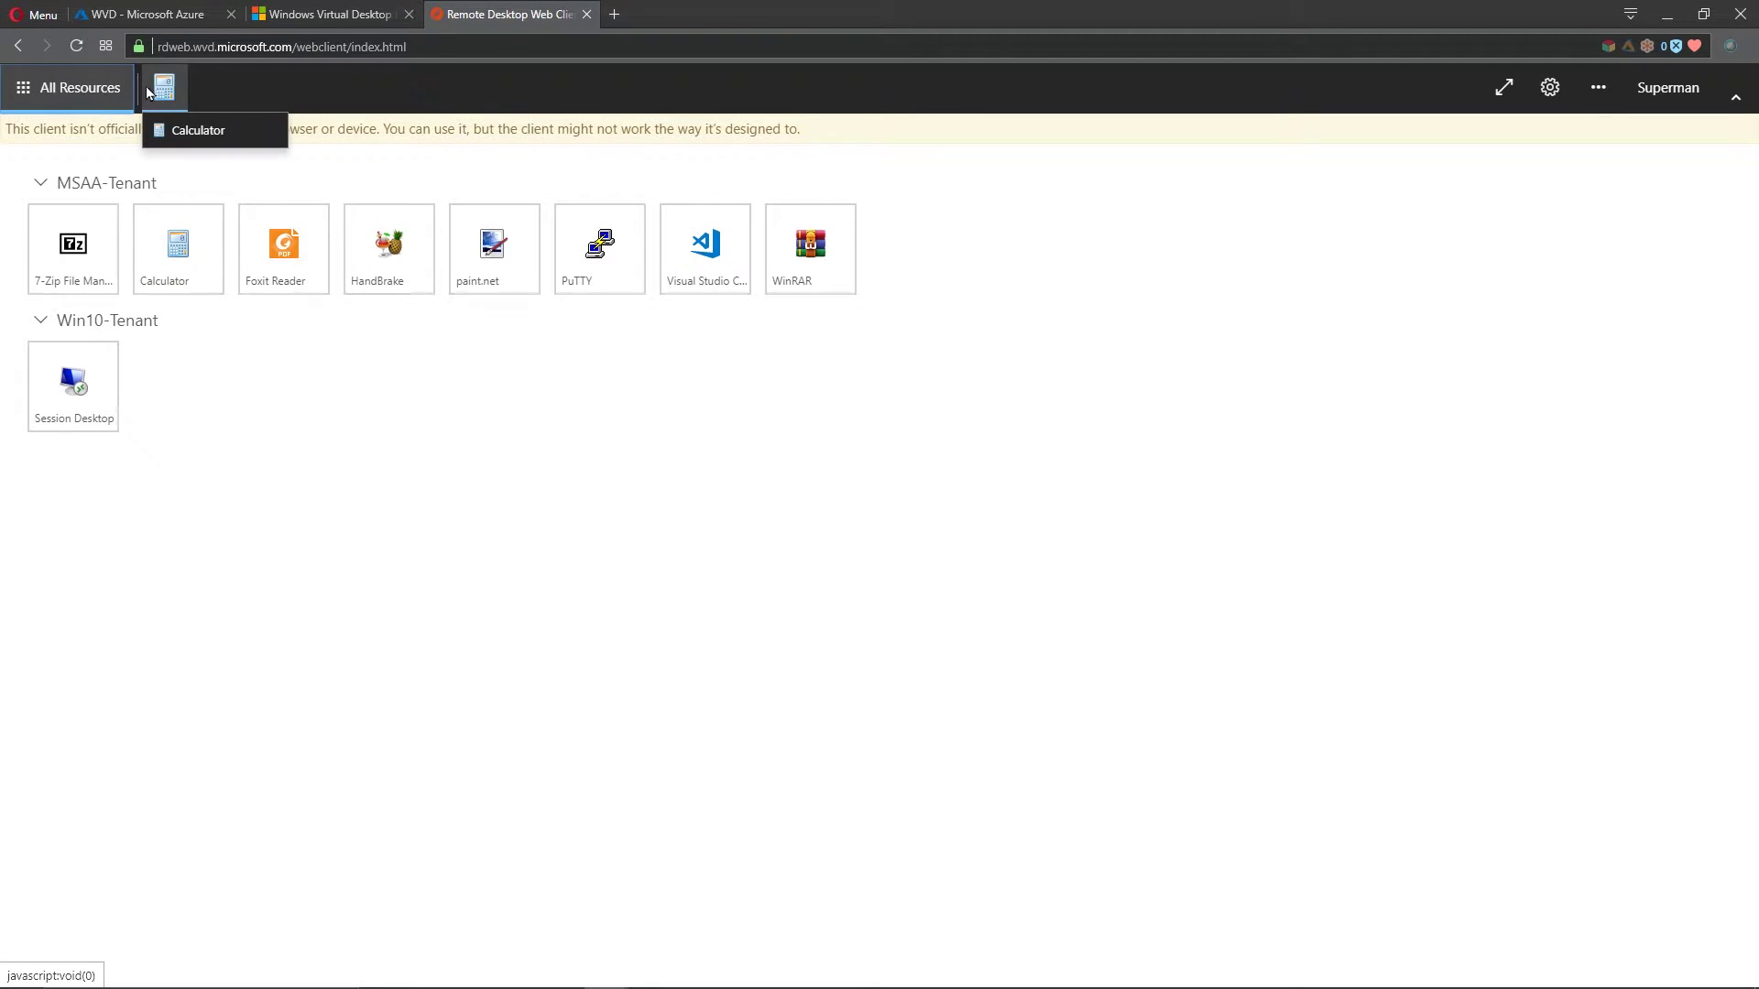
left_click(74, 266)
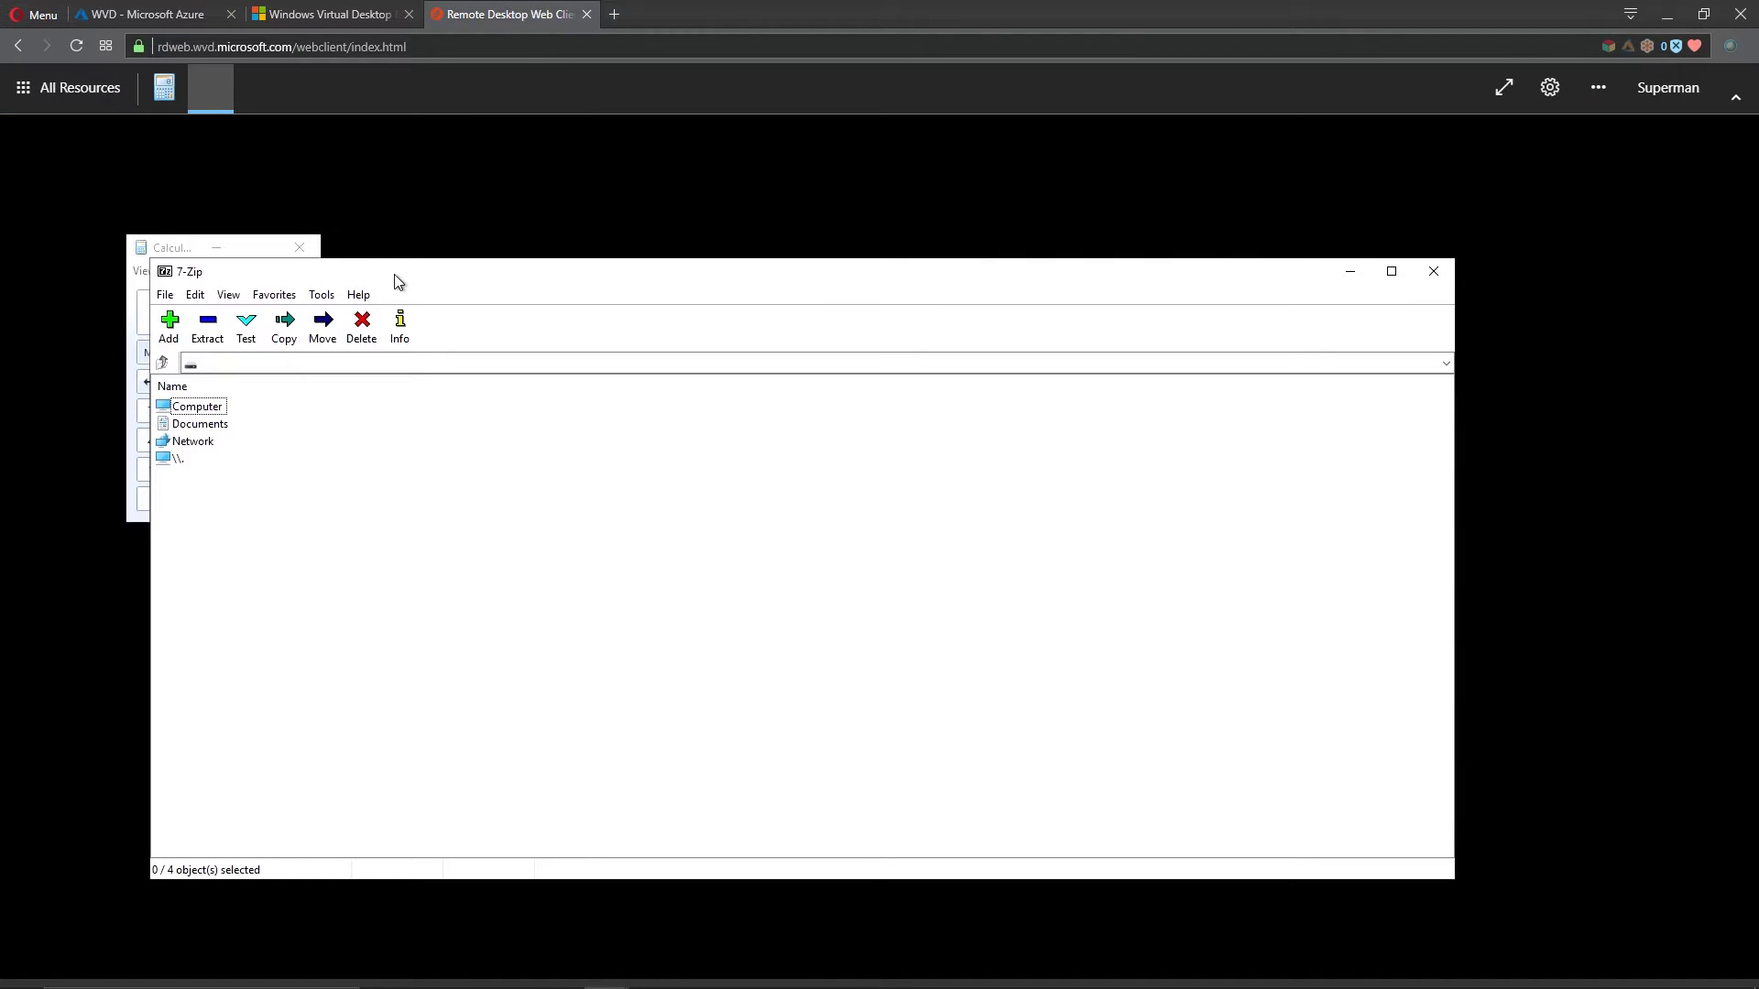
mouse_move(392, 282)
left_mouse_down()
mouse_move(608, 284)
mouse_move(591, 283)
left_mouse_up()
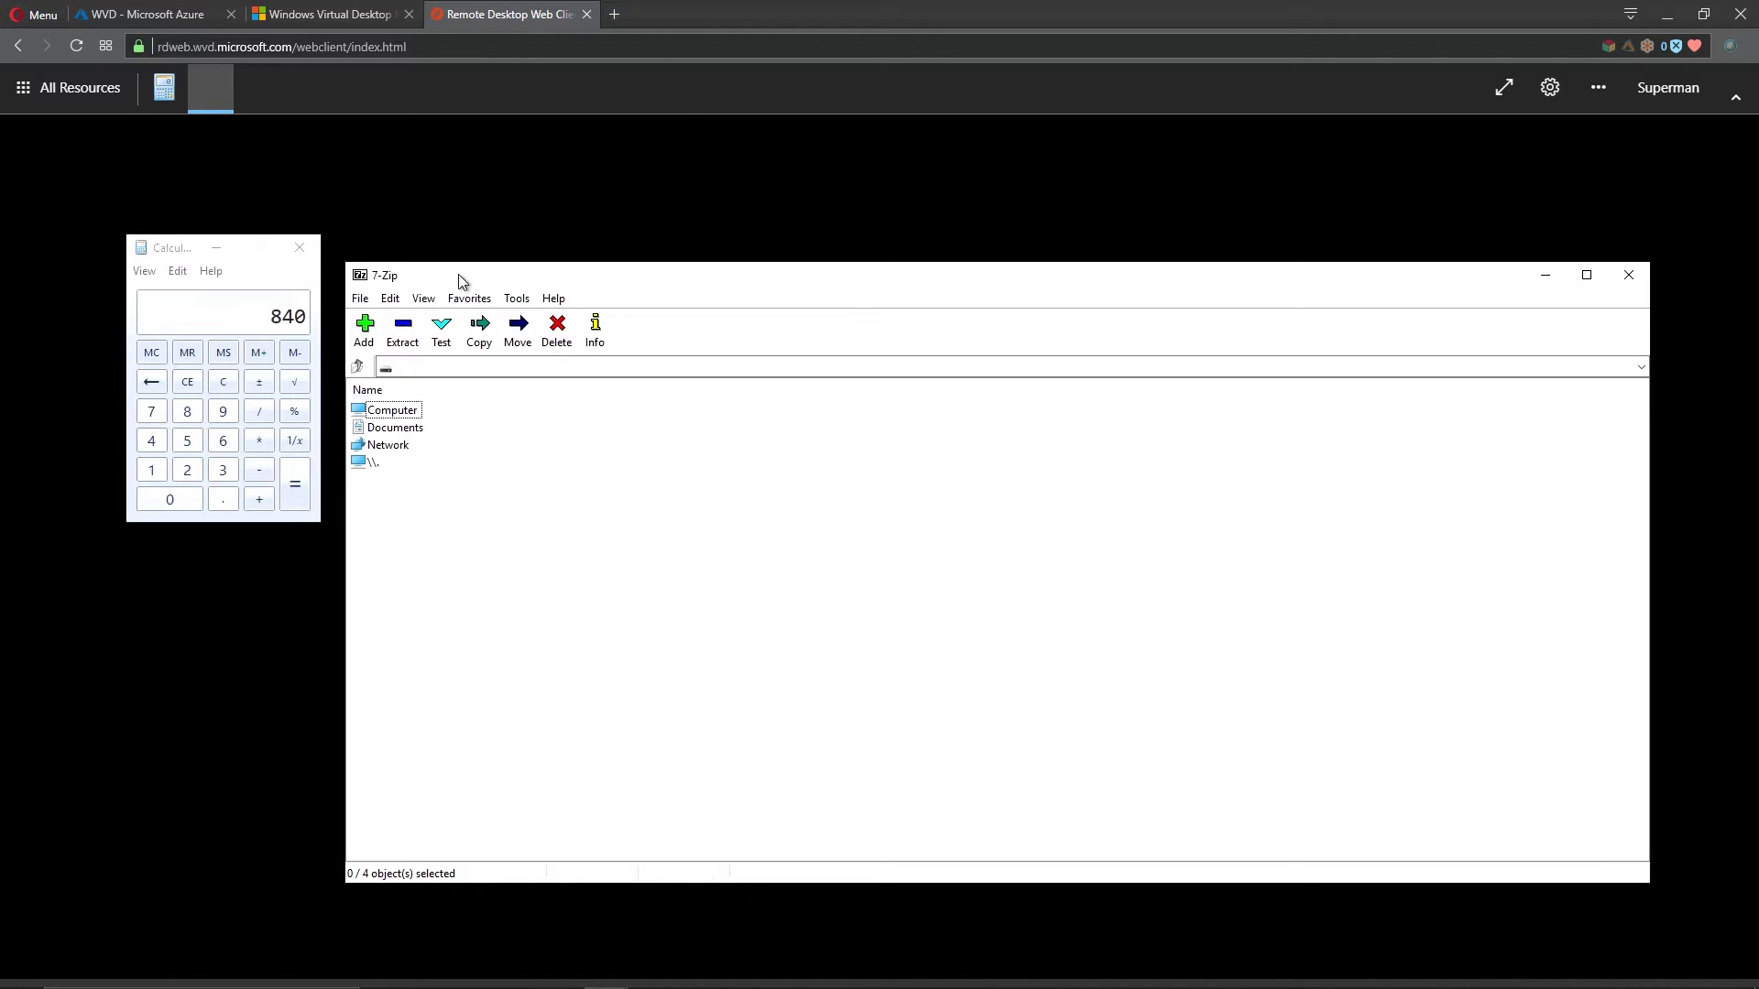
left_click(74, 88)
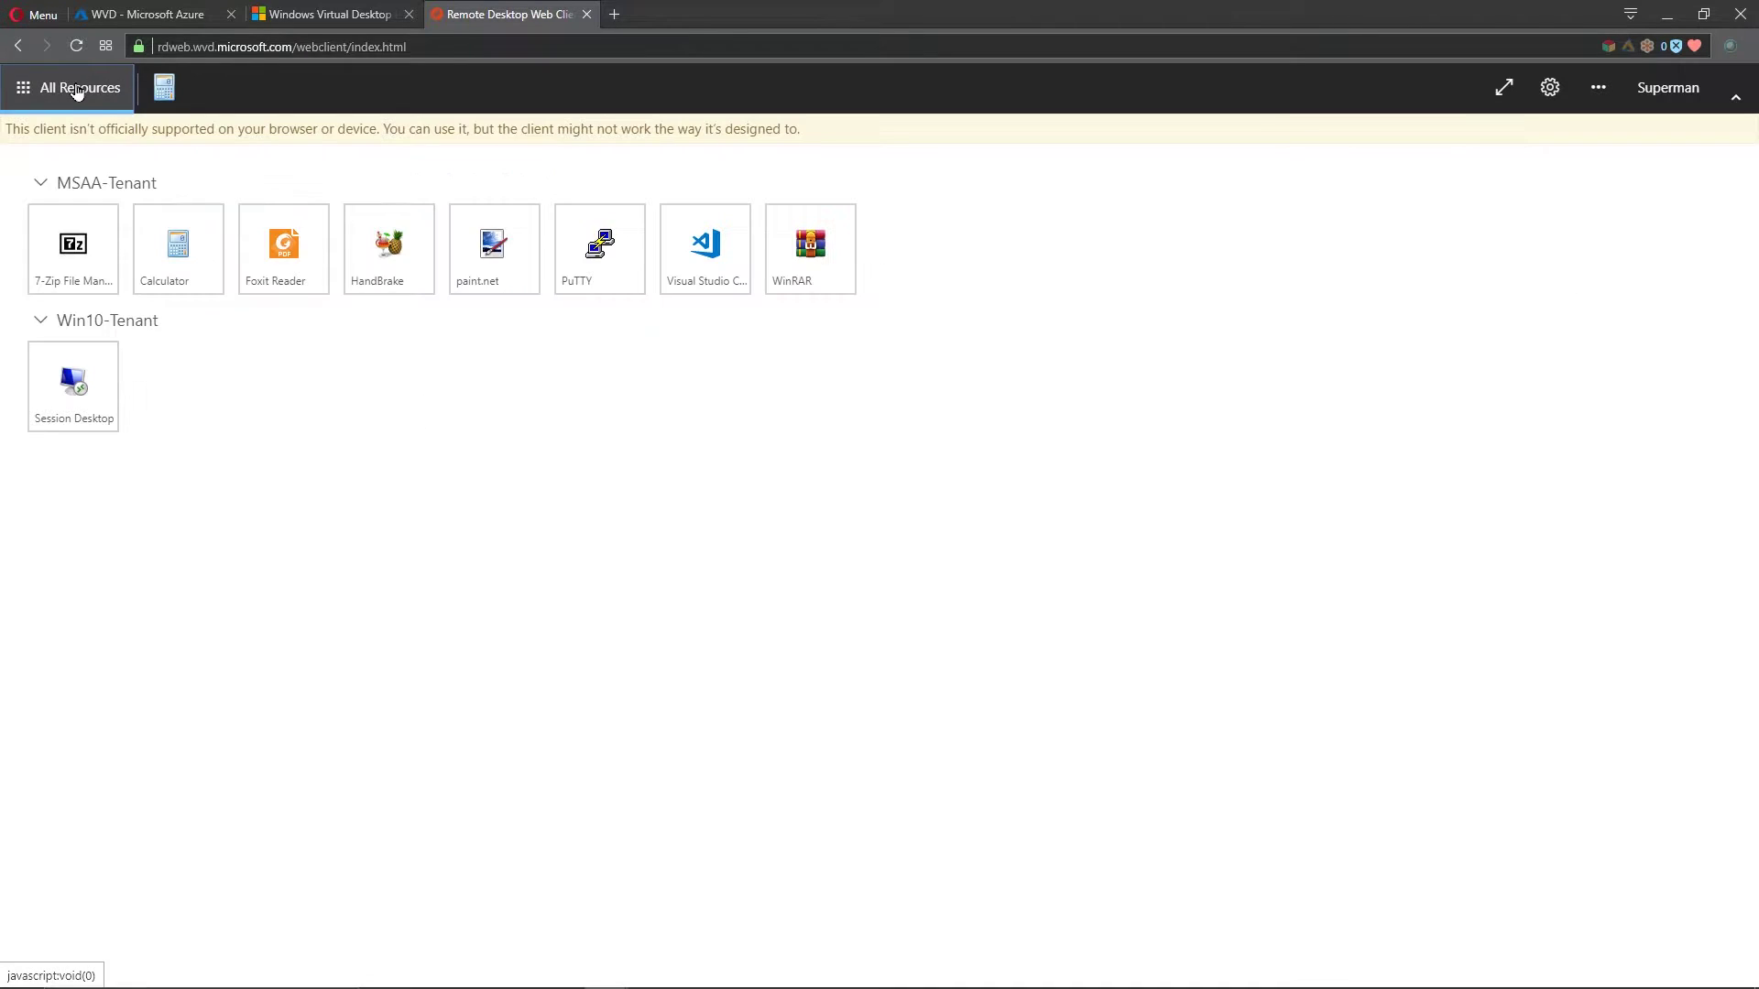
Step: In remote Visual Studio Code, save a new file reading 'this is a file' as test in Documents
left_click(701, 252)
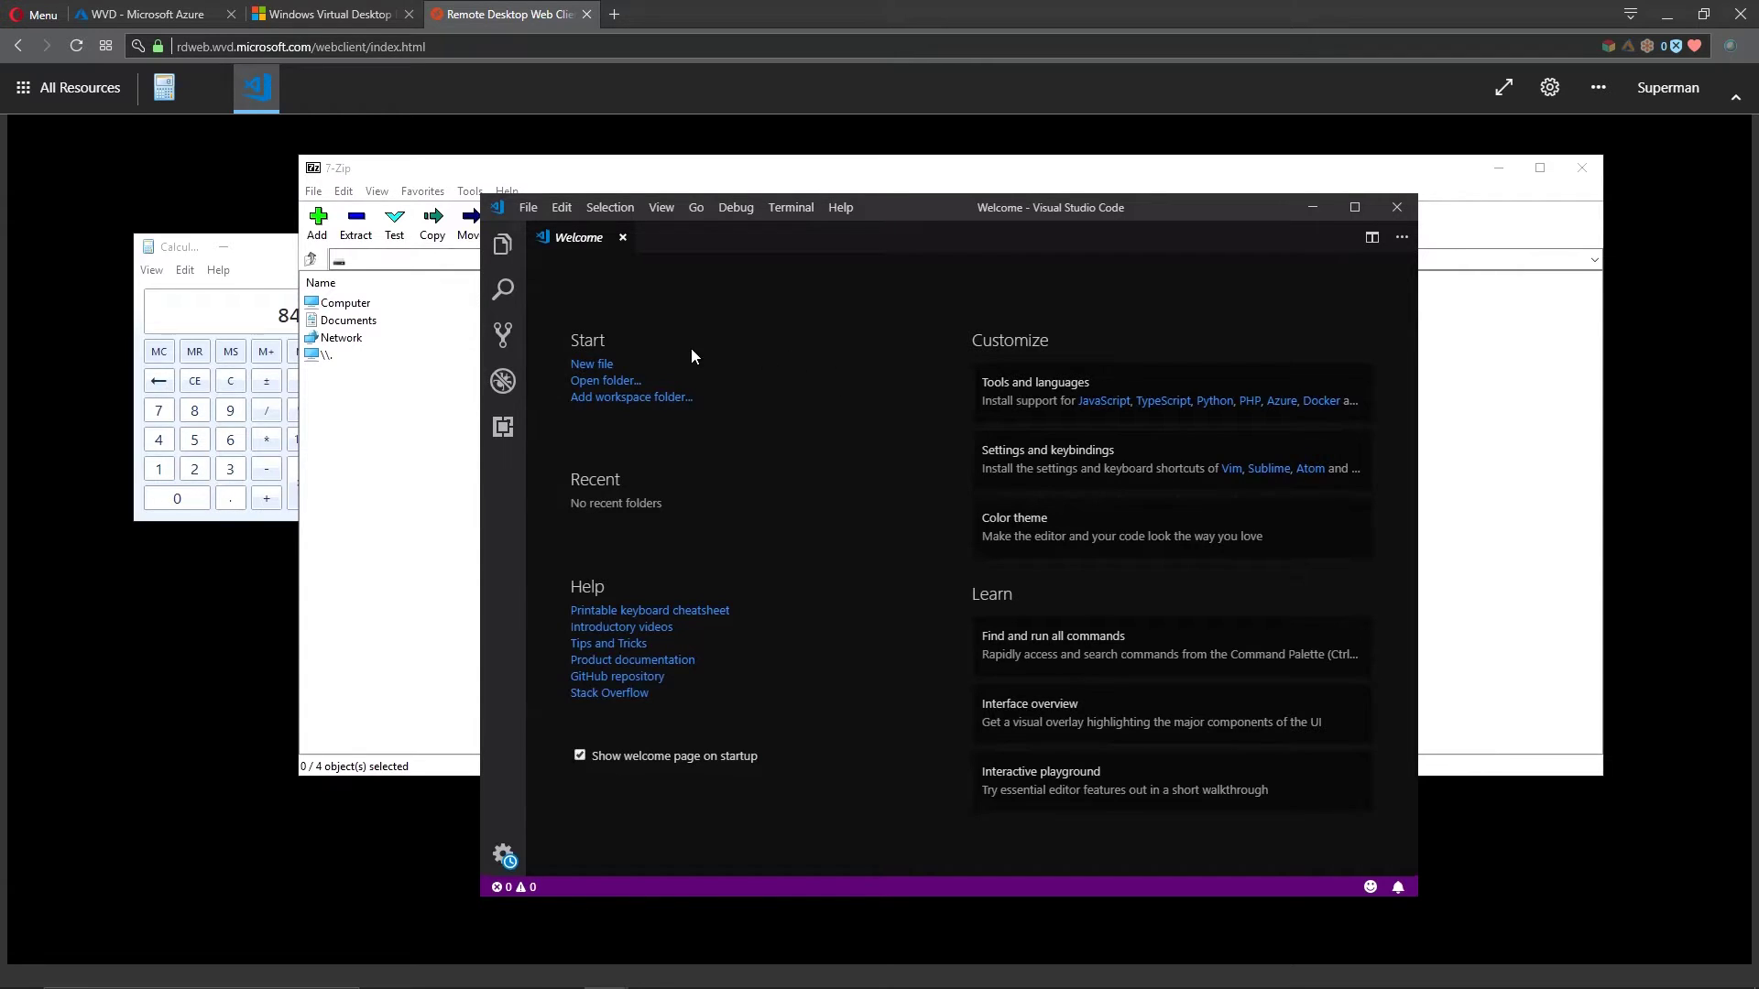
left_click(591, 364)
type("this is a file")
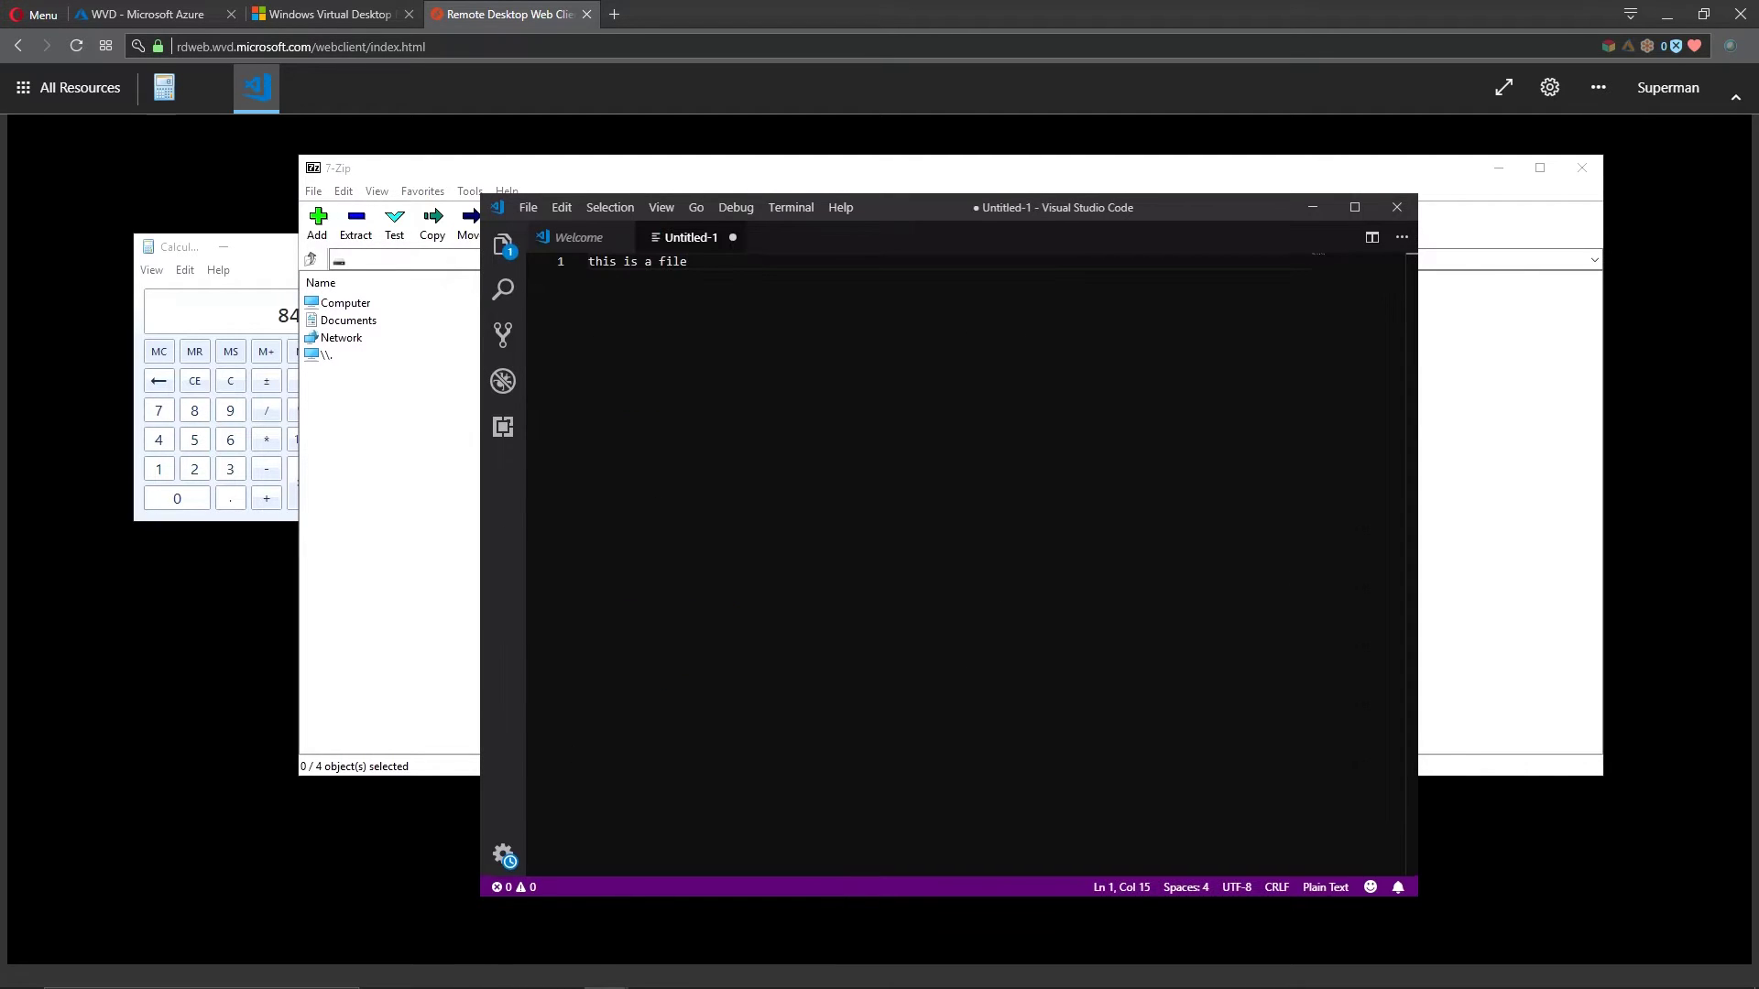
left_click(529, 208)
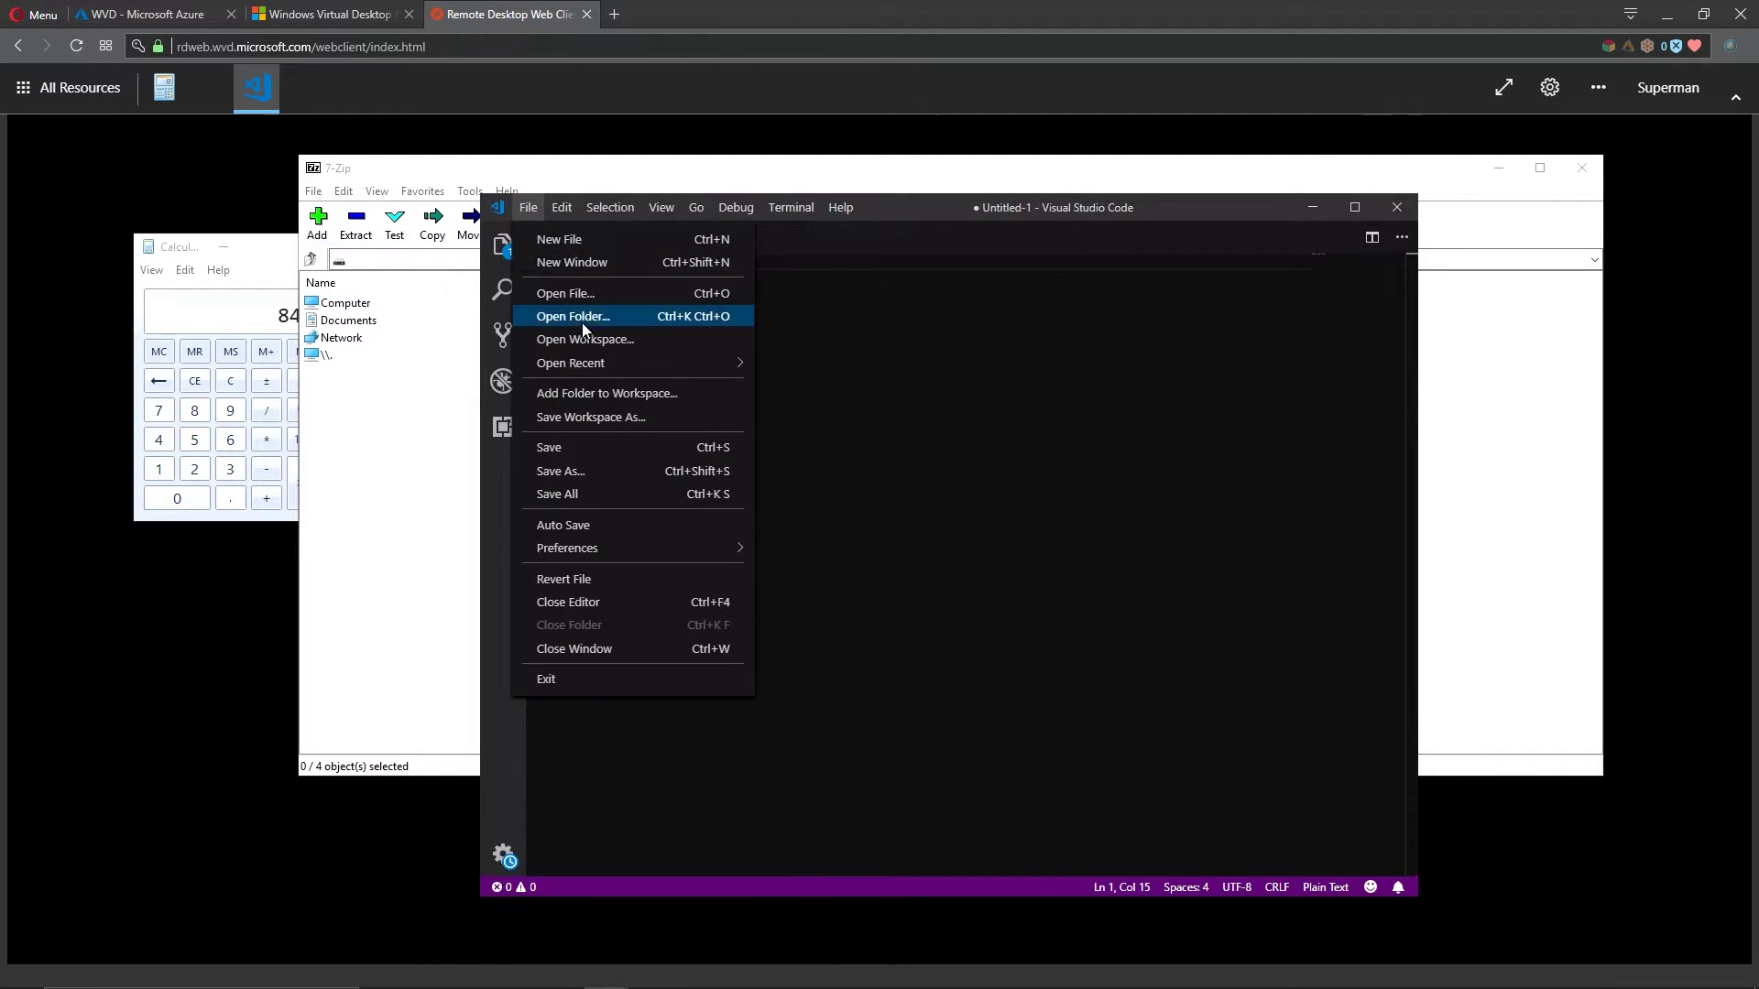
left_click(574, 469)
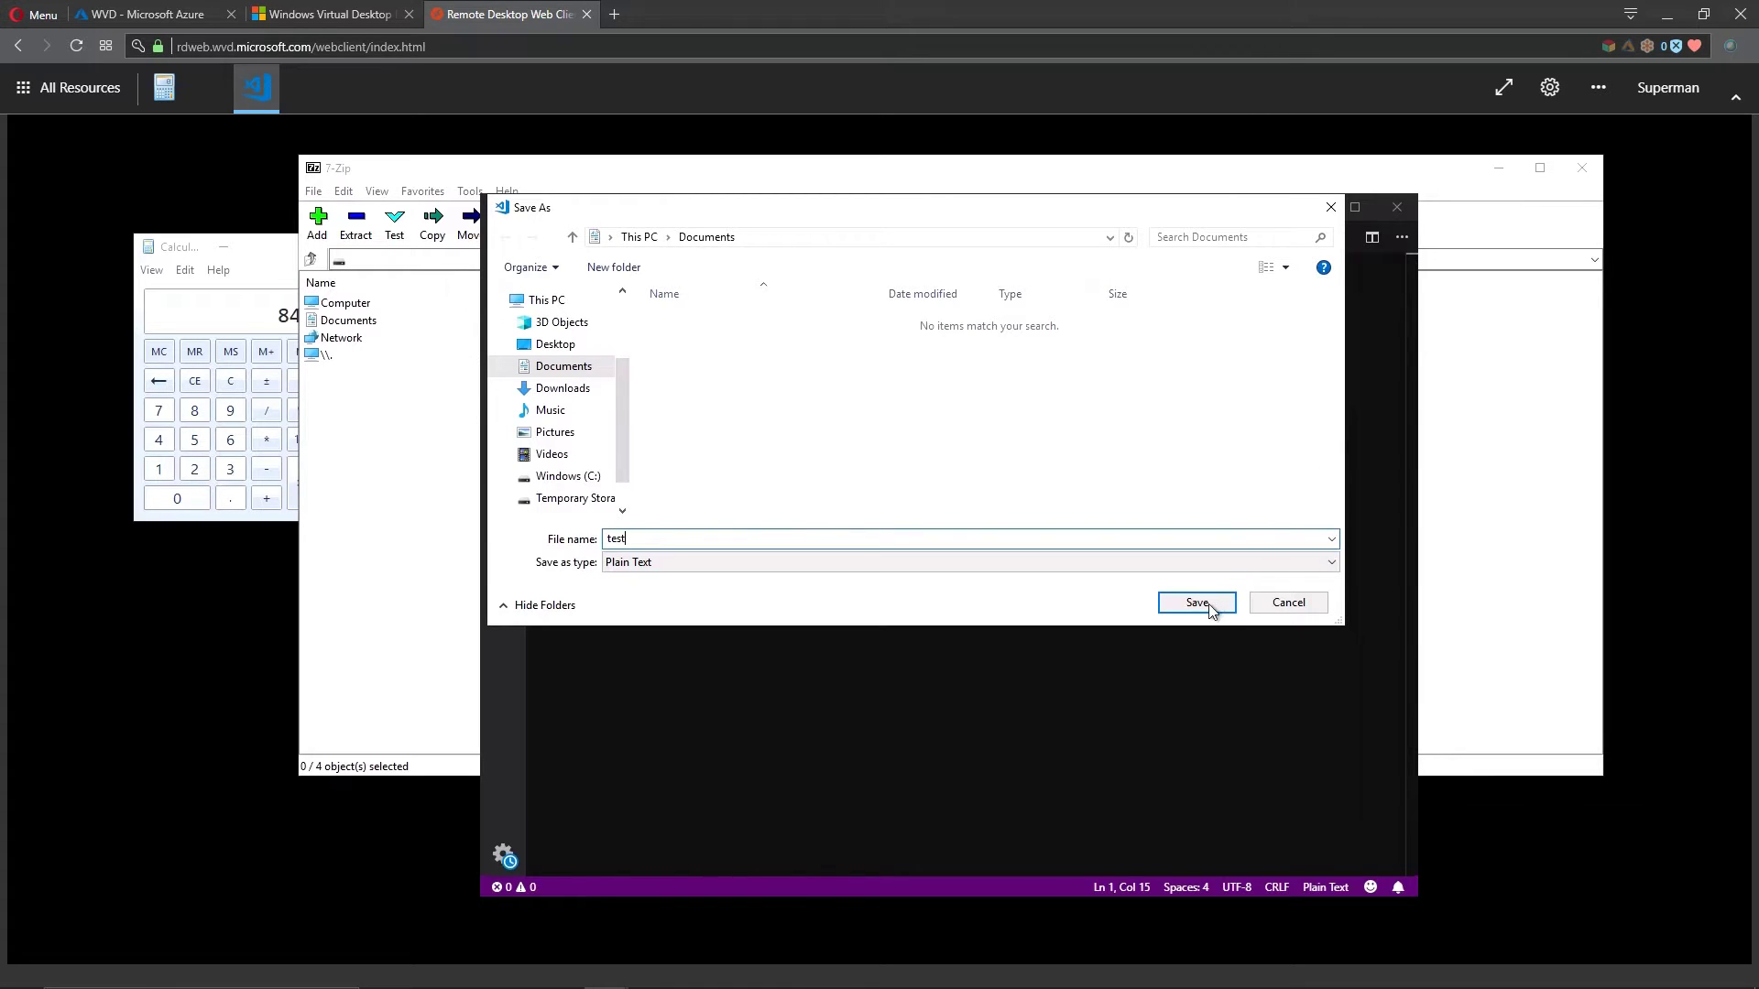
left_click(1173, 603)
left_click(733, 238)
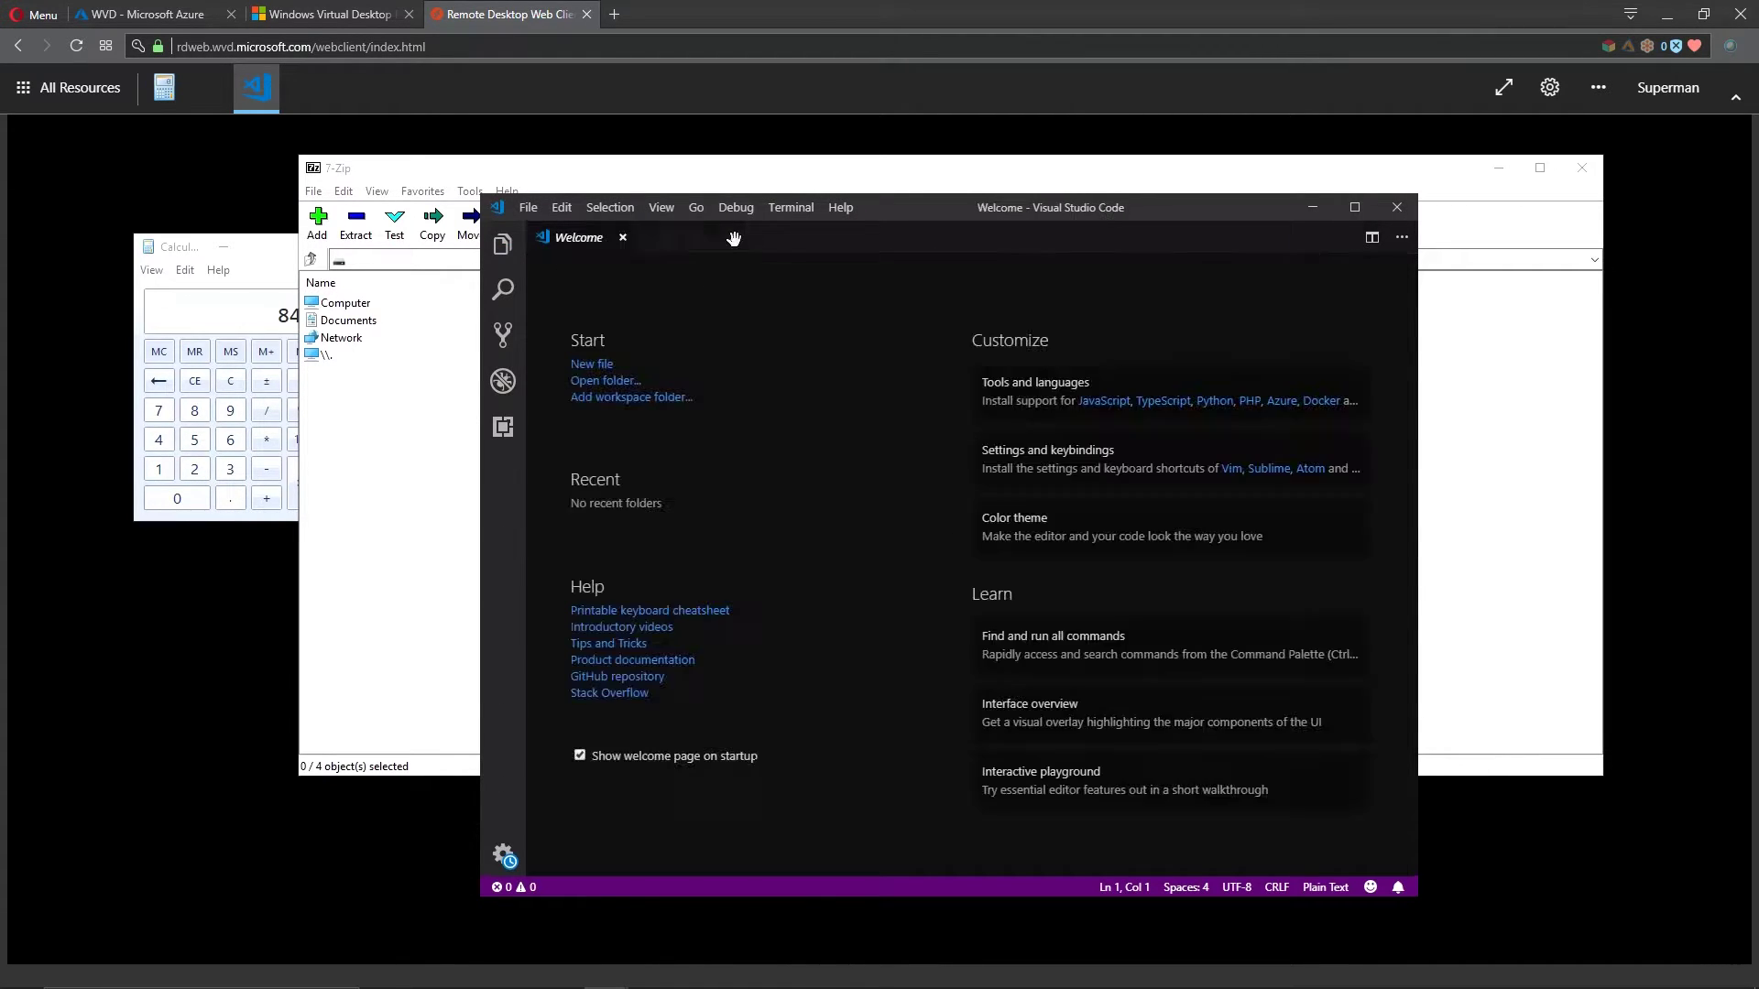
Step: Launch the PuTTY and paint.net RemoteApps, then close both windows
left_click(101, 85)
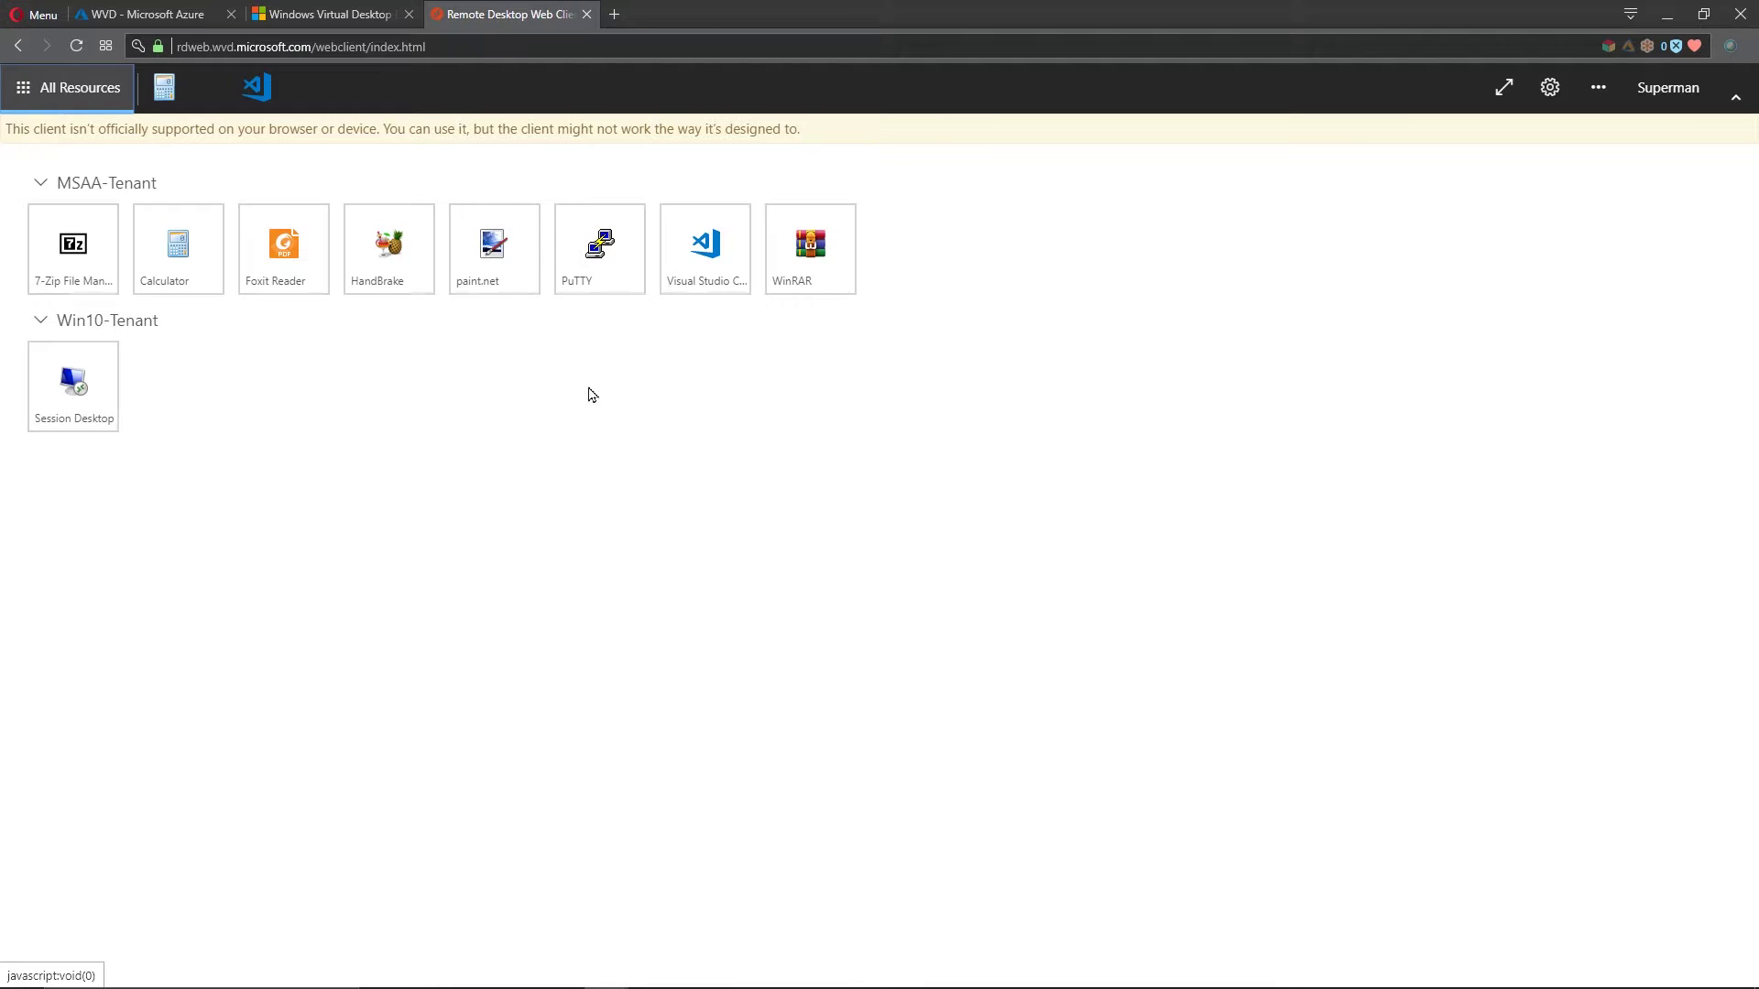
left_click(597, 246)
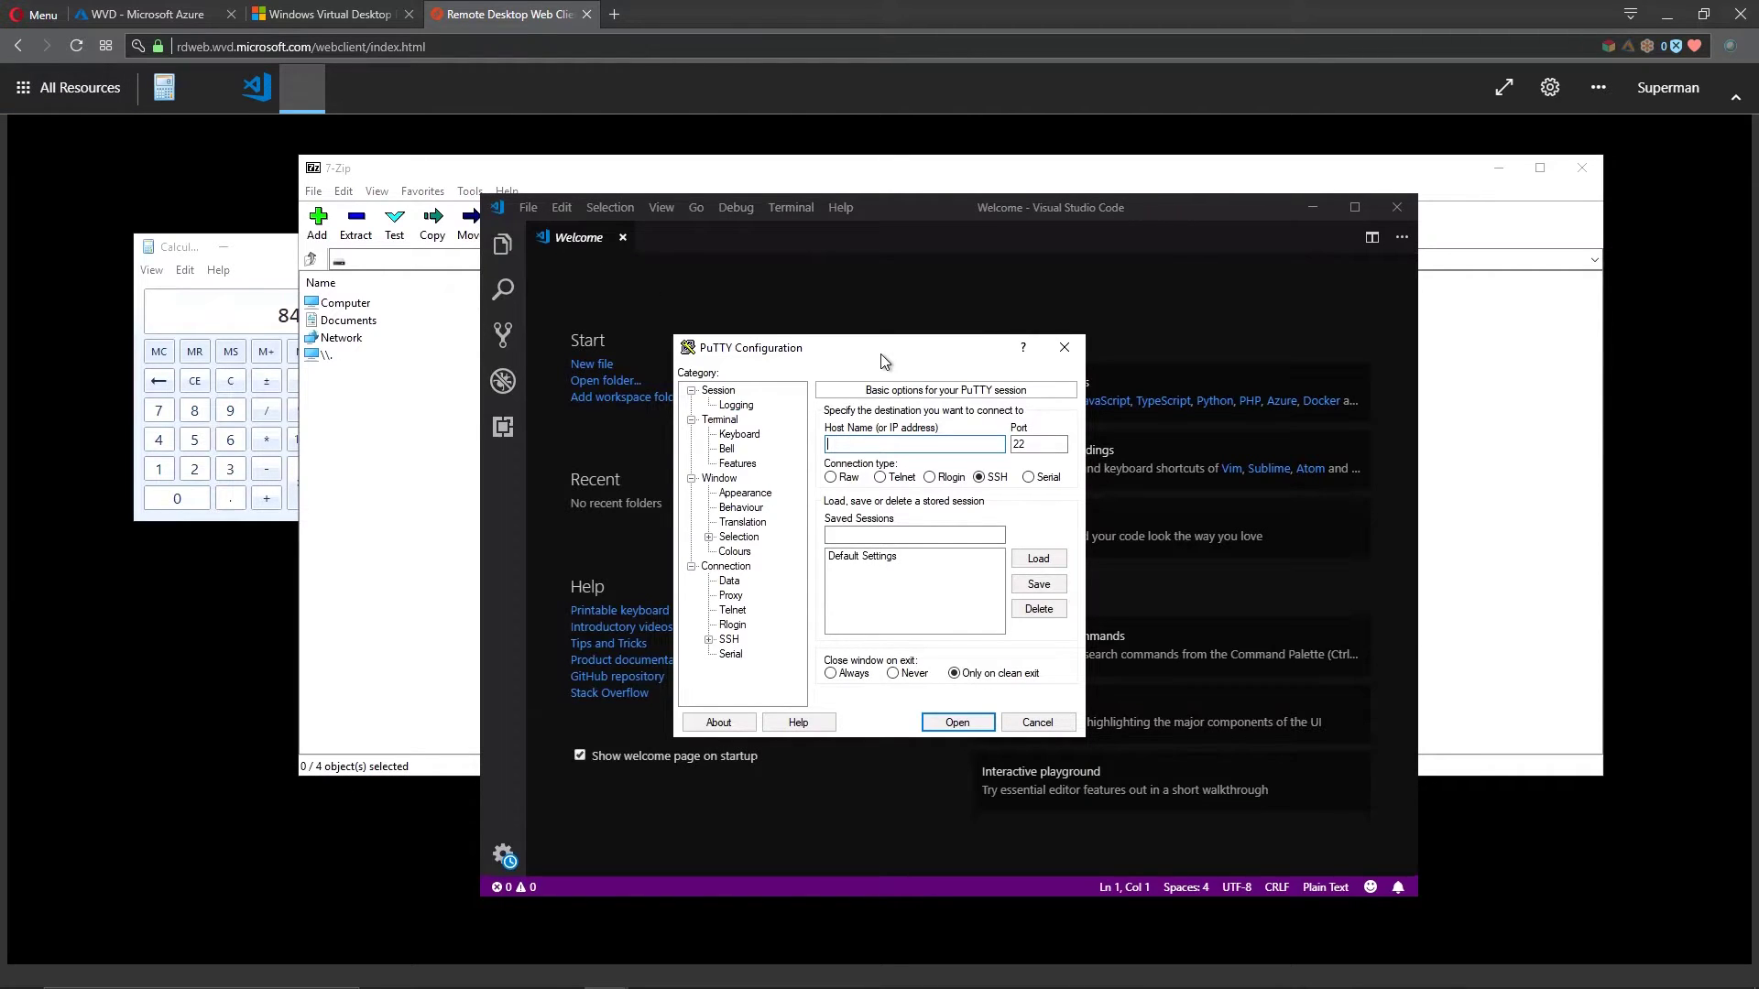
left_click(80, 87)
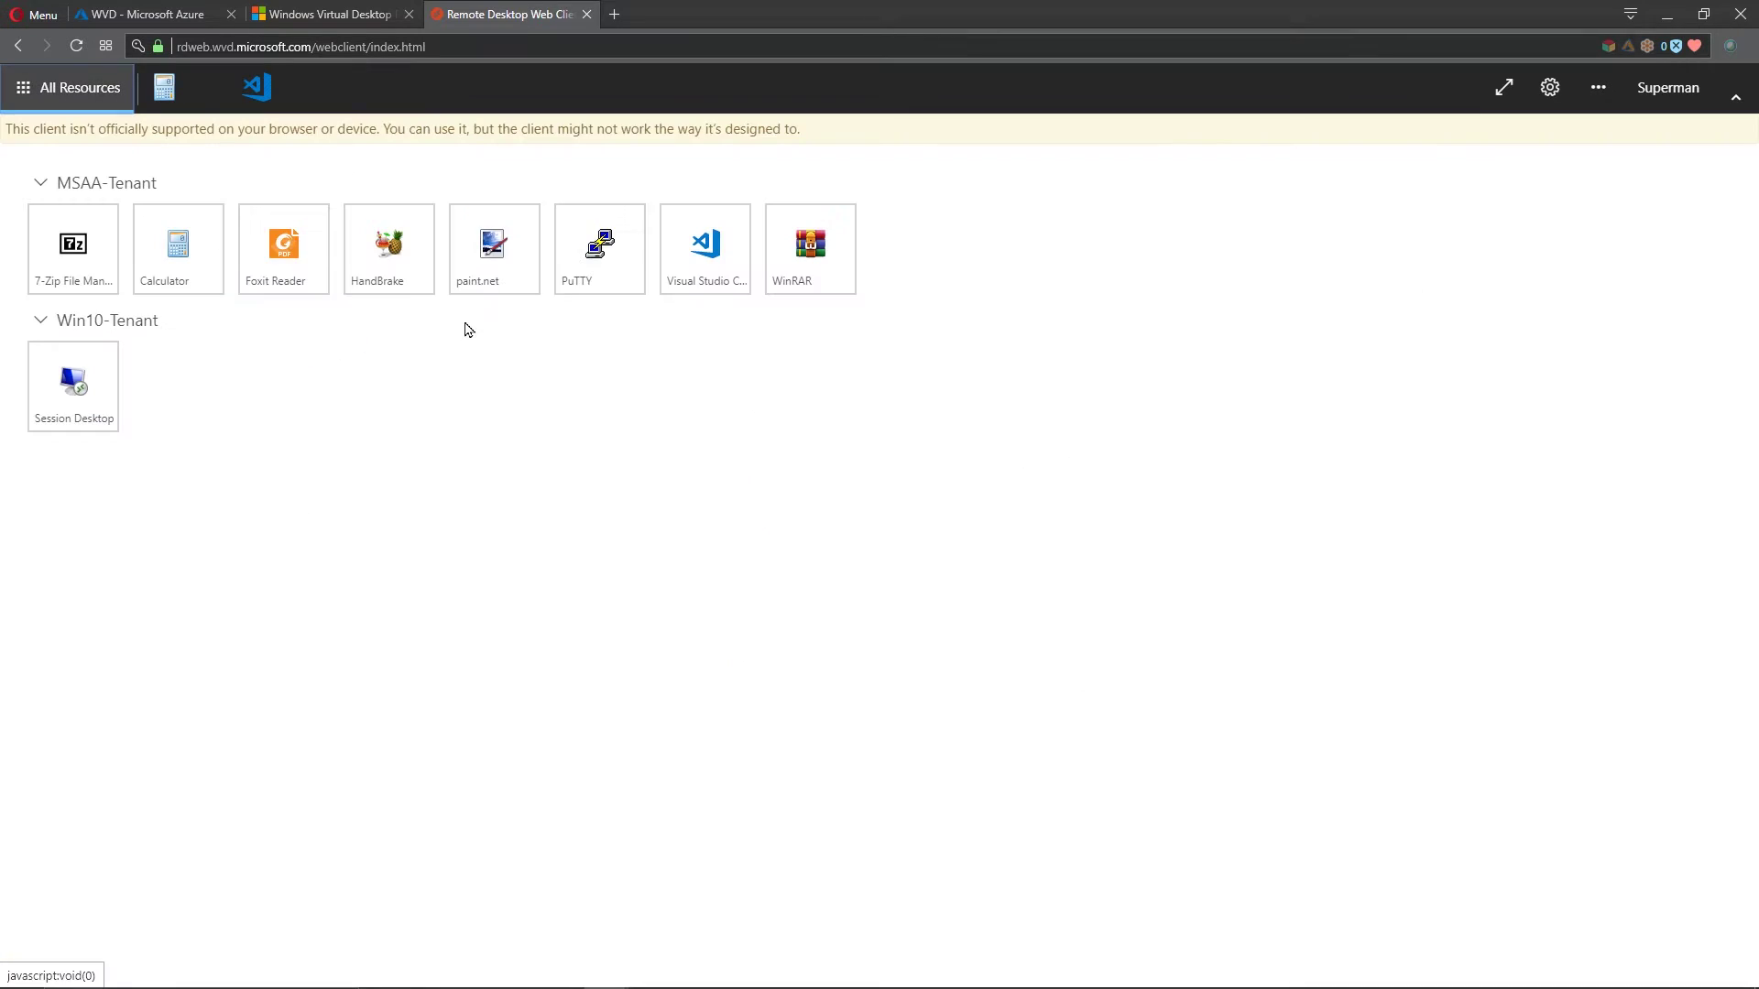
left_click(463, 255)
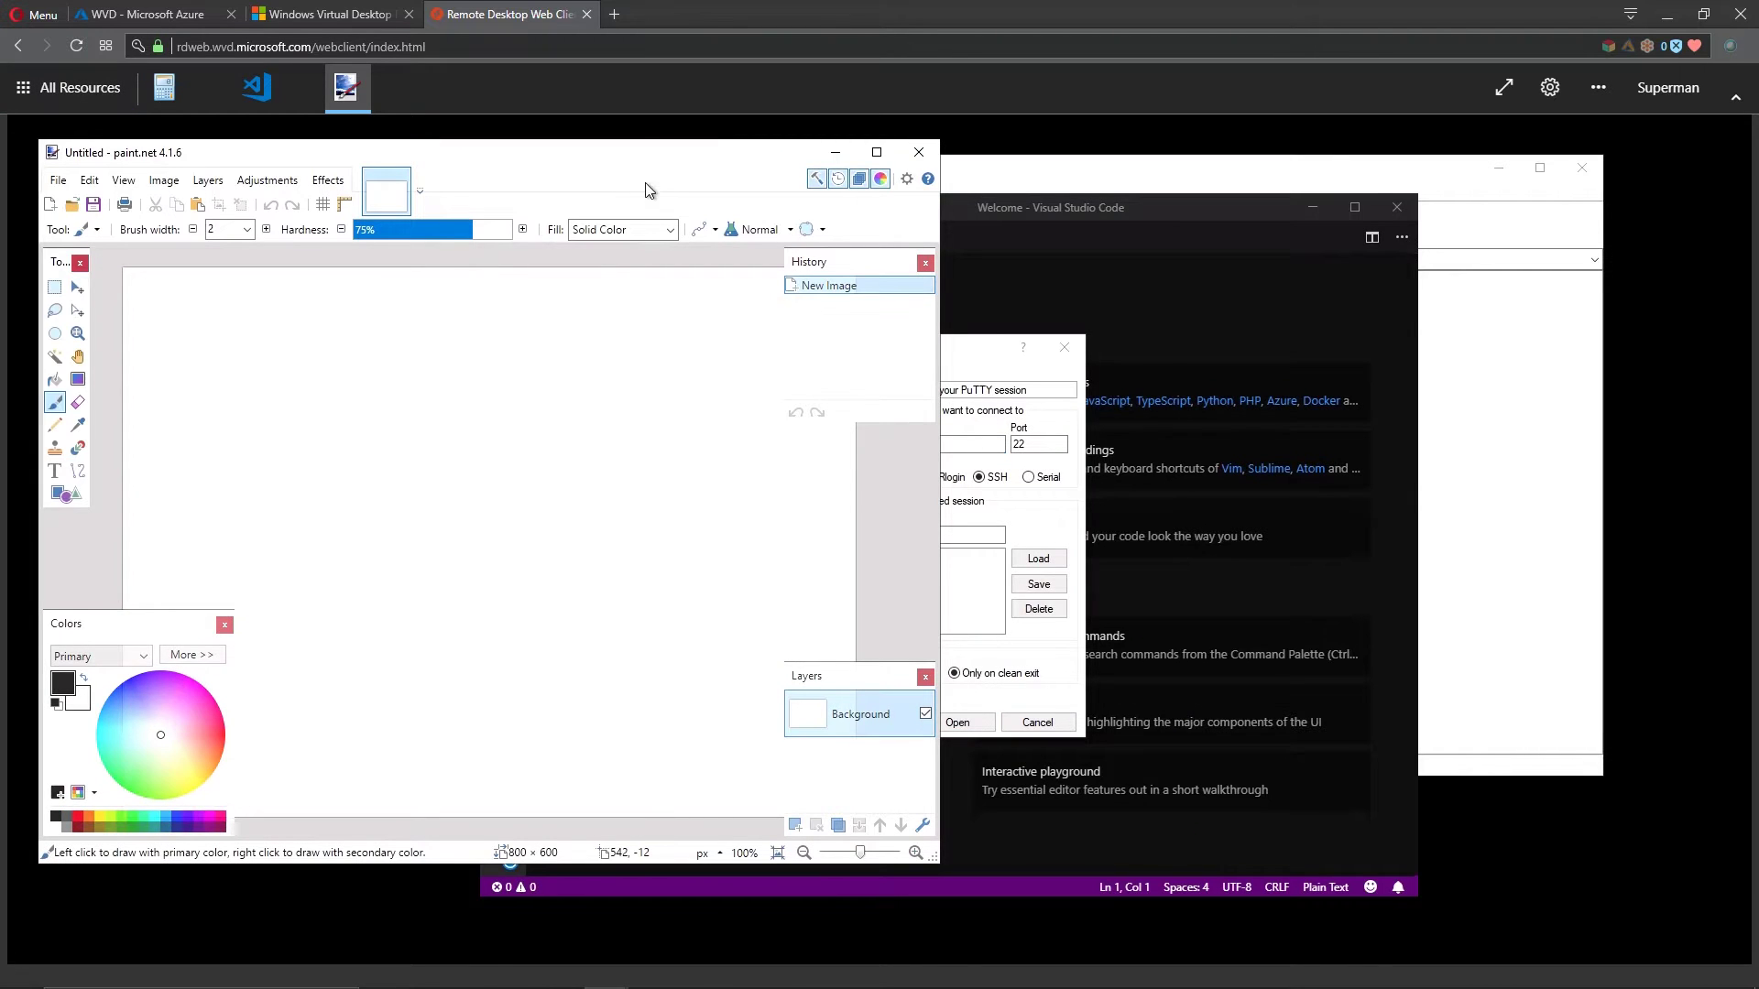
left_click_drag(640, 165, 785, 184)
left_click(1065, 172)
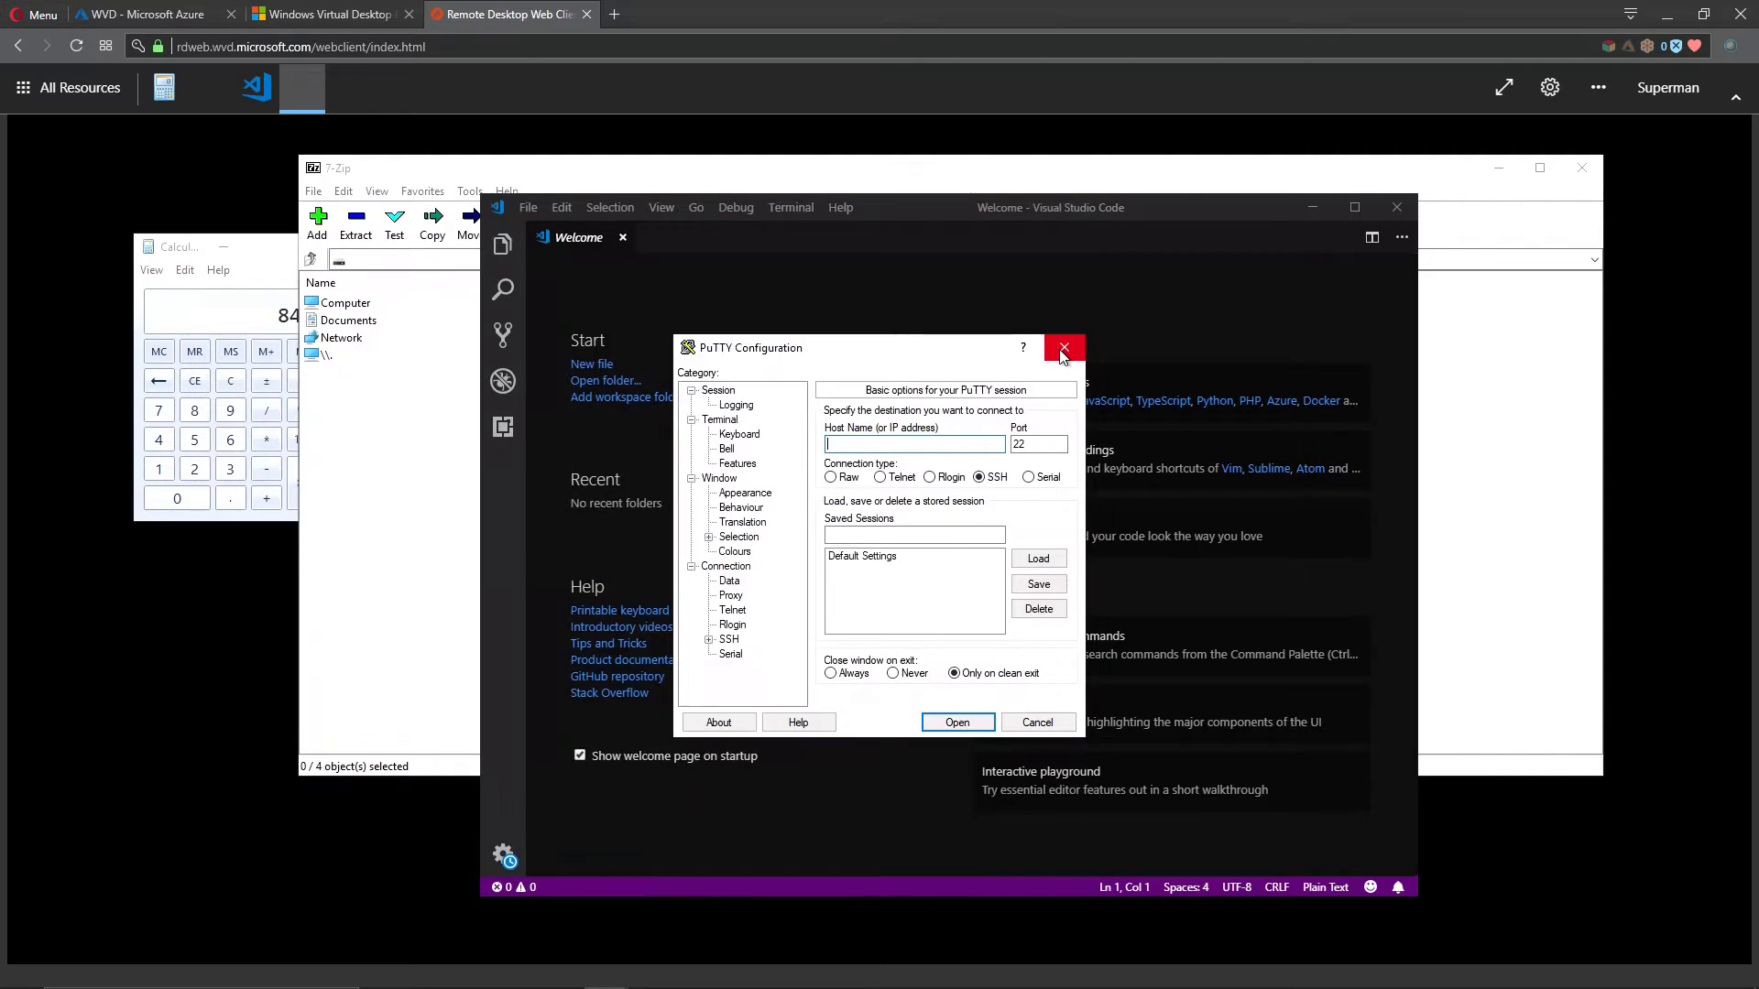
left_click(582, 360)
Step: Bring Calculator, 7-Zip and Visual Studio Code to the front in turn
left_click(270, 261)
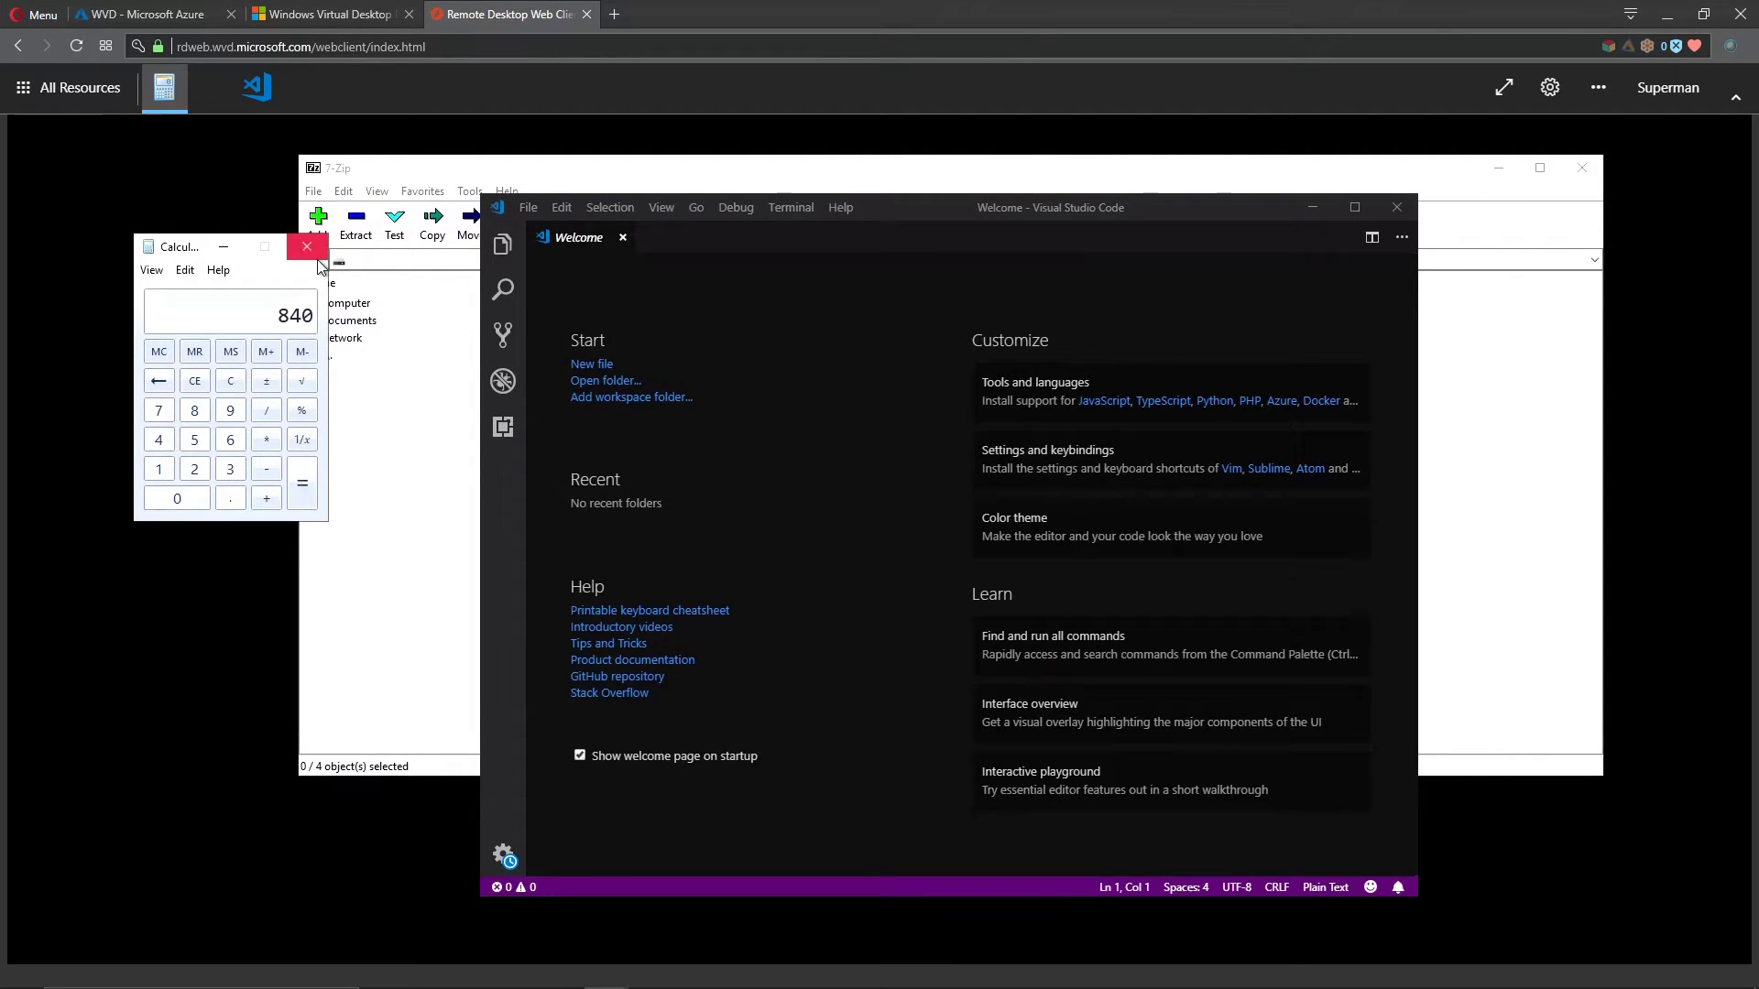
left_click(437, 179)
left_click(497, 816)
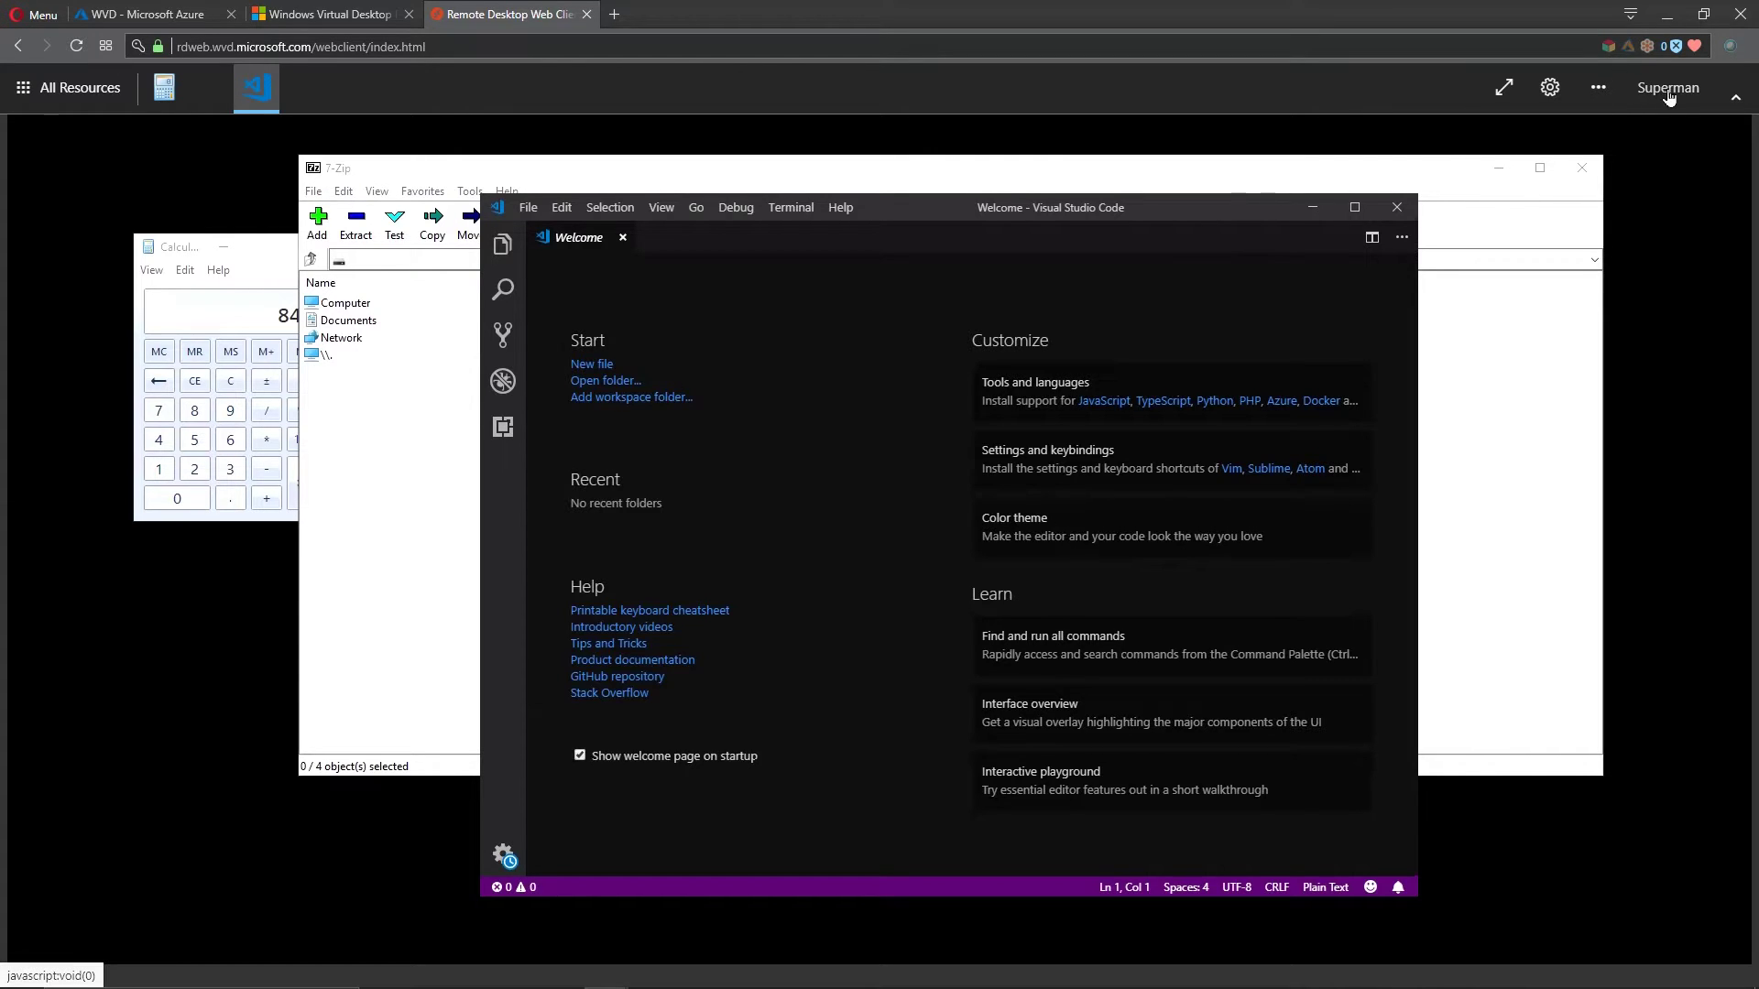
Step: Connect to the Session Desktop with clipboard and printer access, then start Task Manager from the taskbar
left_click(80, 87)
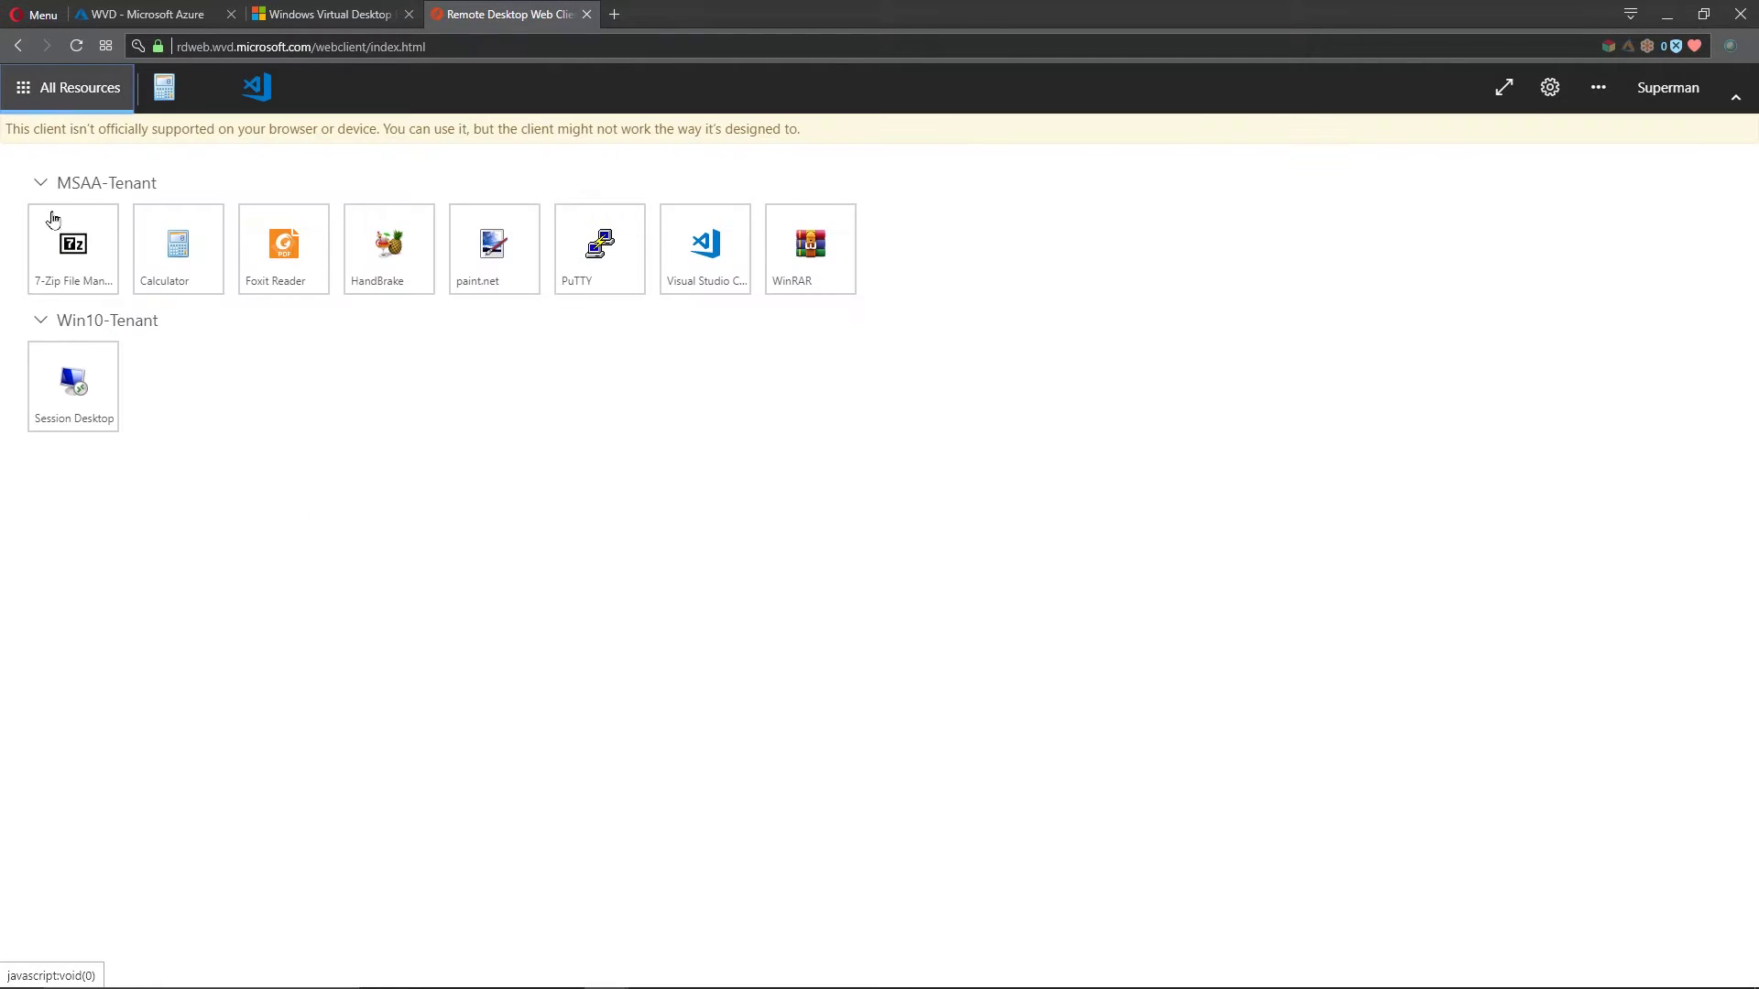
left_click(73, 385)
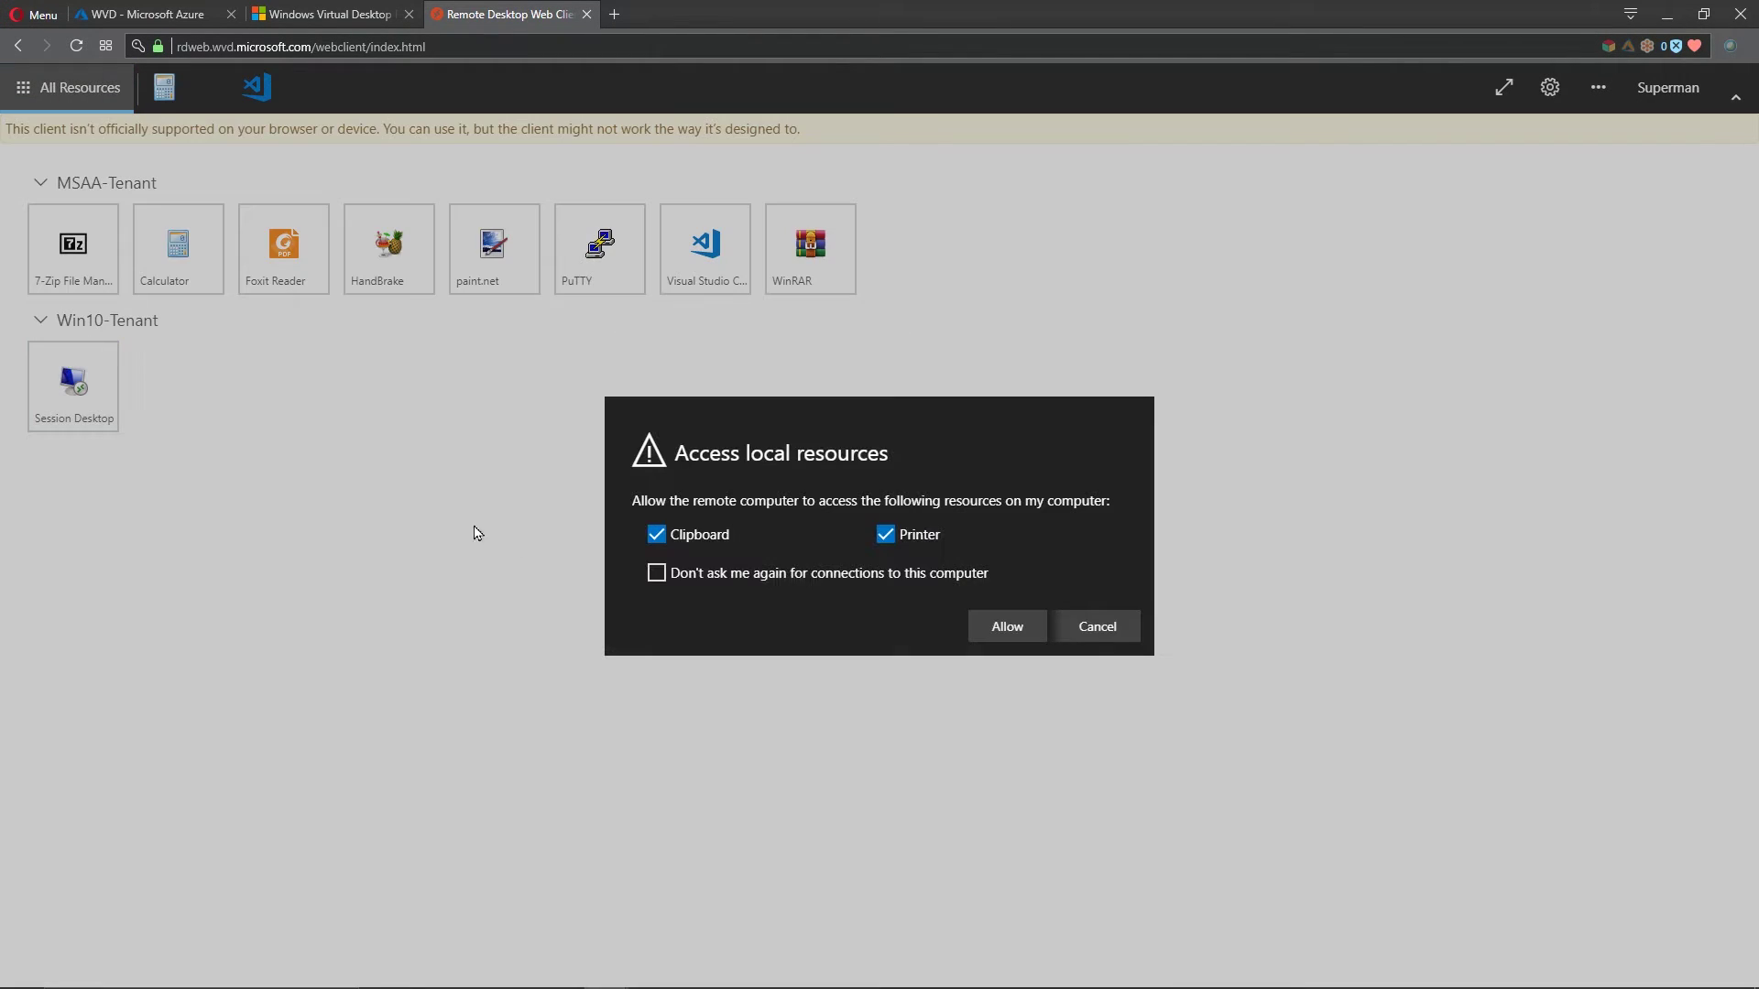
left_click(1015, 626)
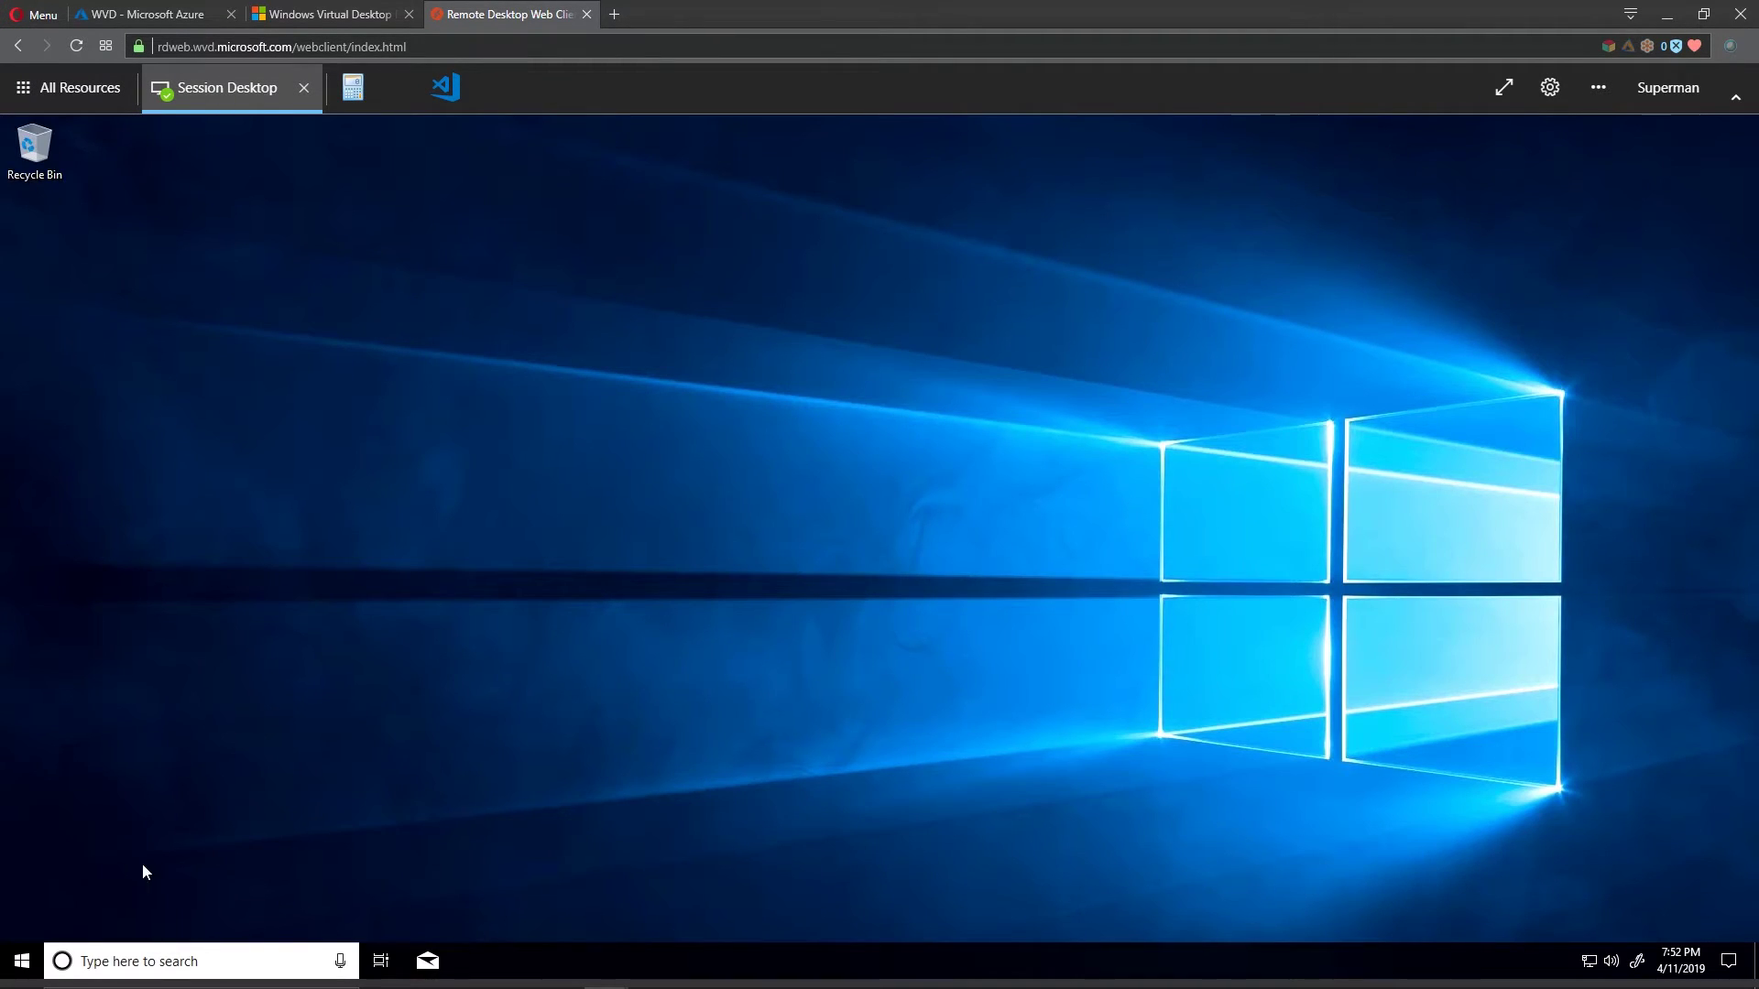
right_click(490, 968)
left_click(558, 864)
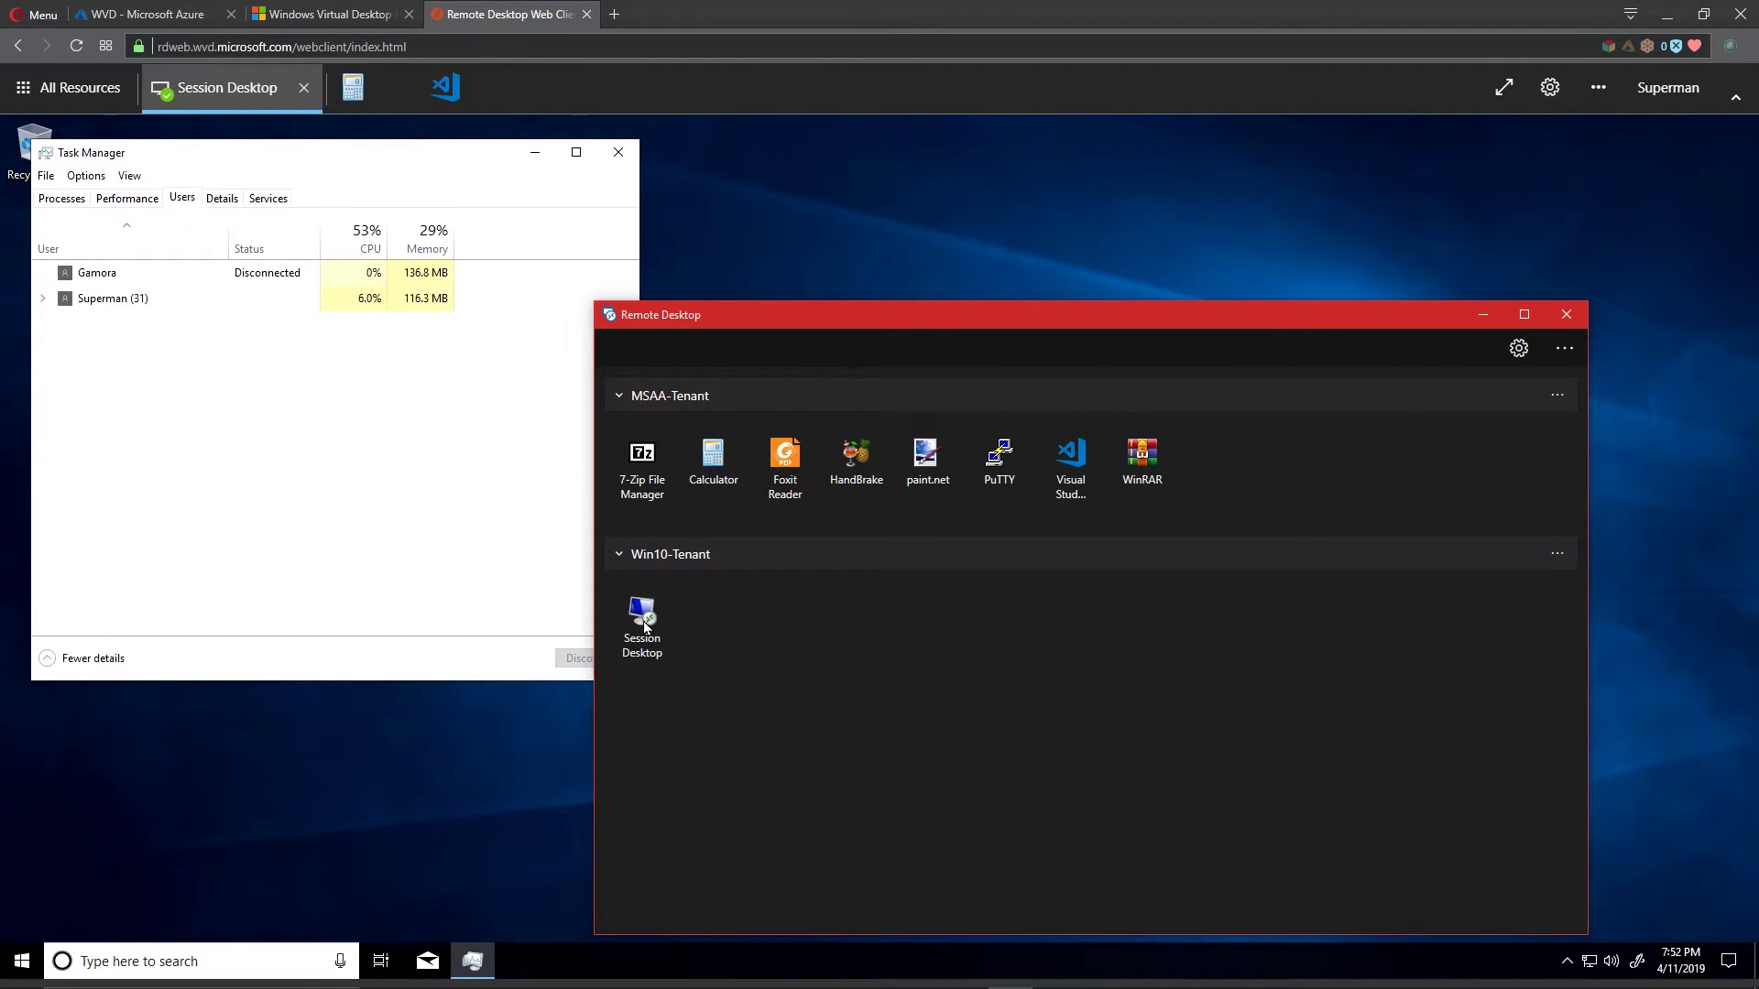
Step: Connect to the Session Desktop in the Windows client and view signed-in users in Task Manager
double_click(646, 626)
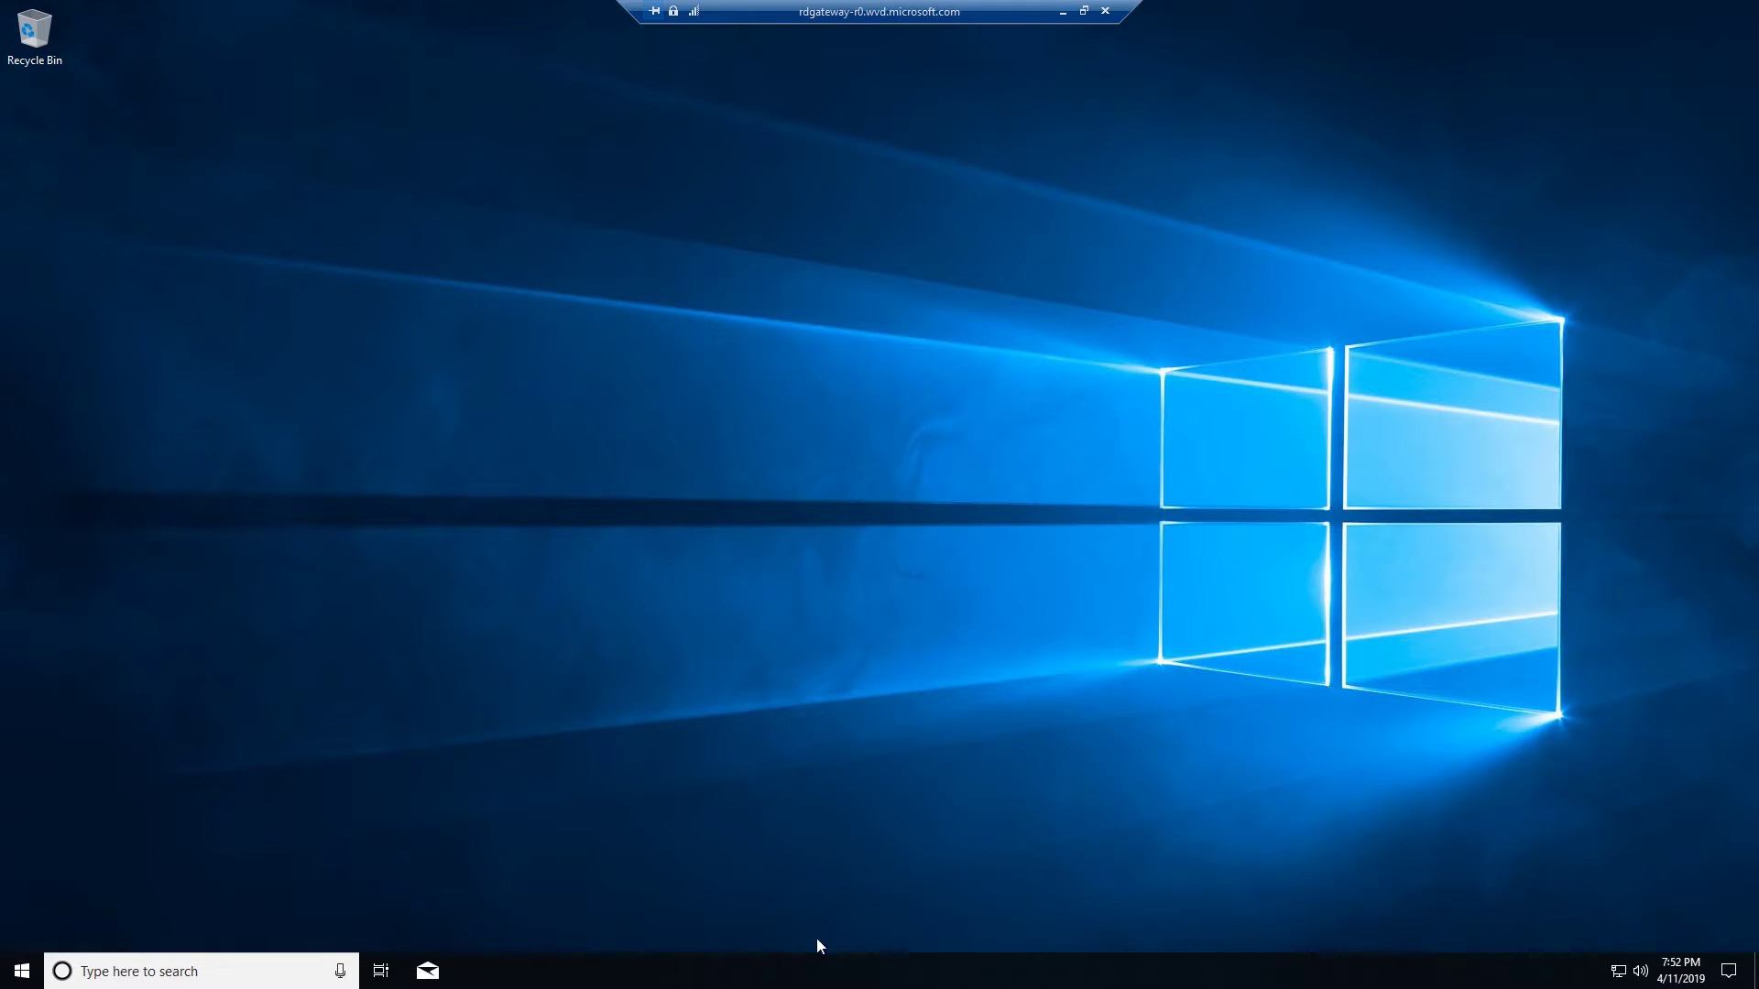
right_click(818, 977)
left_click(860, 883)
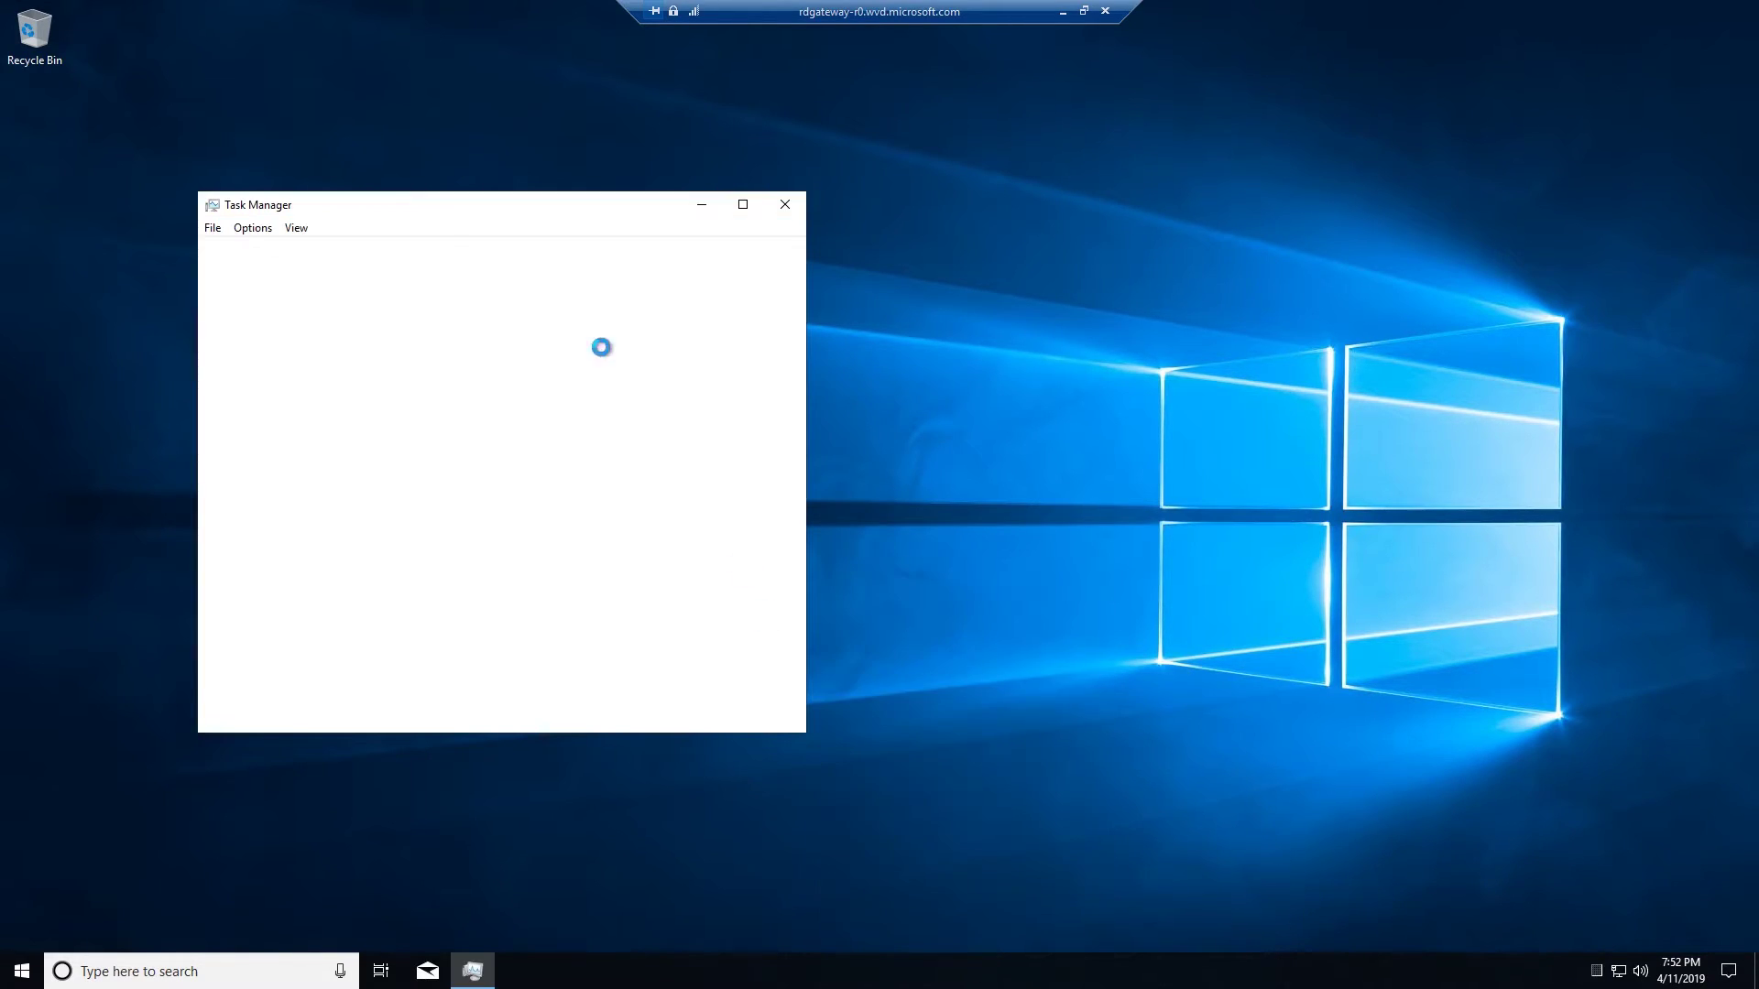
left_click(354, 252)
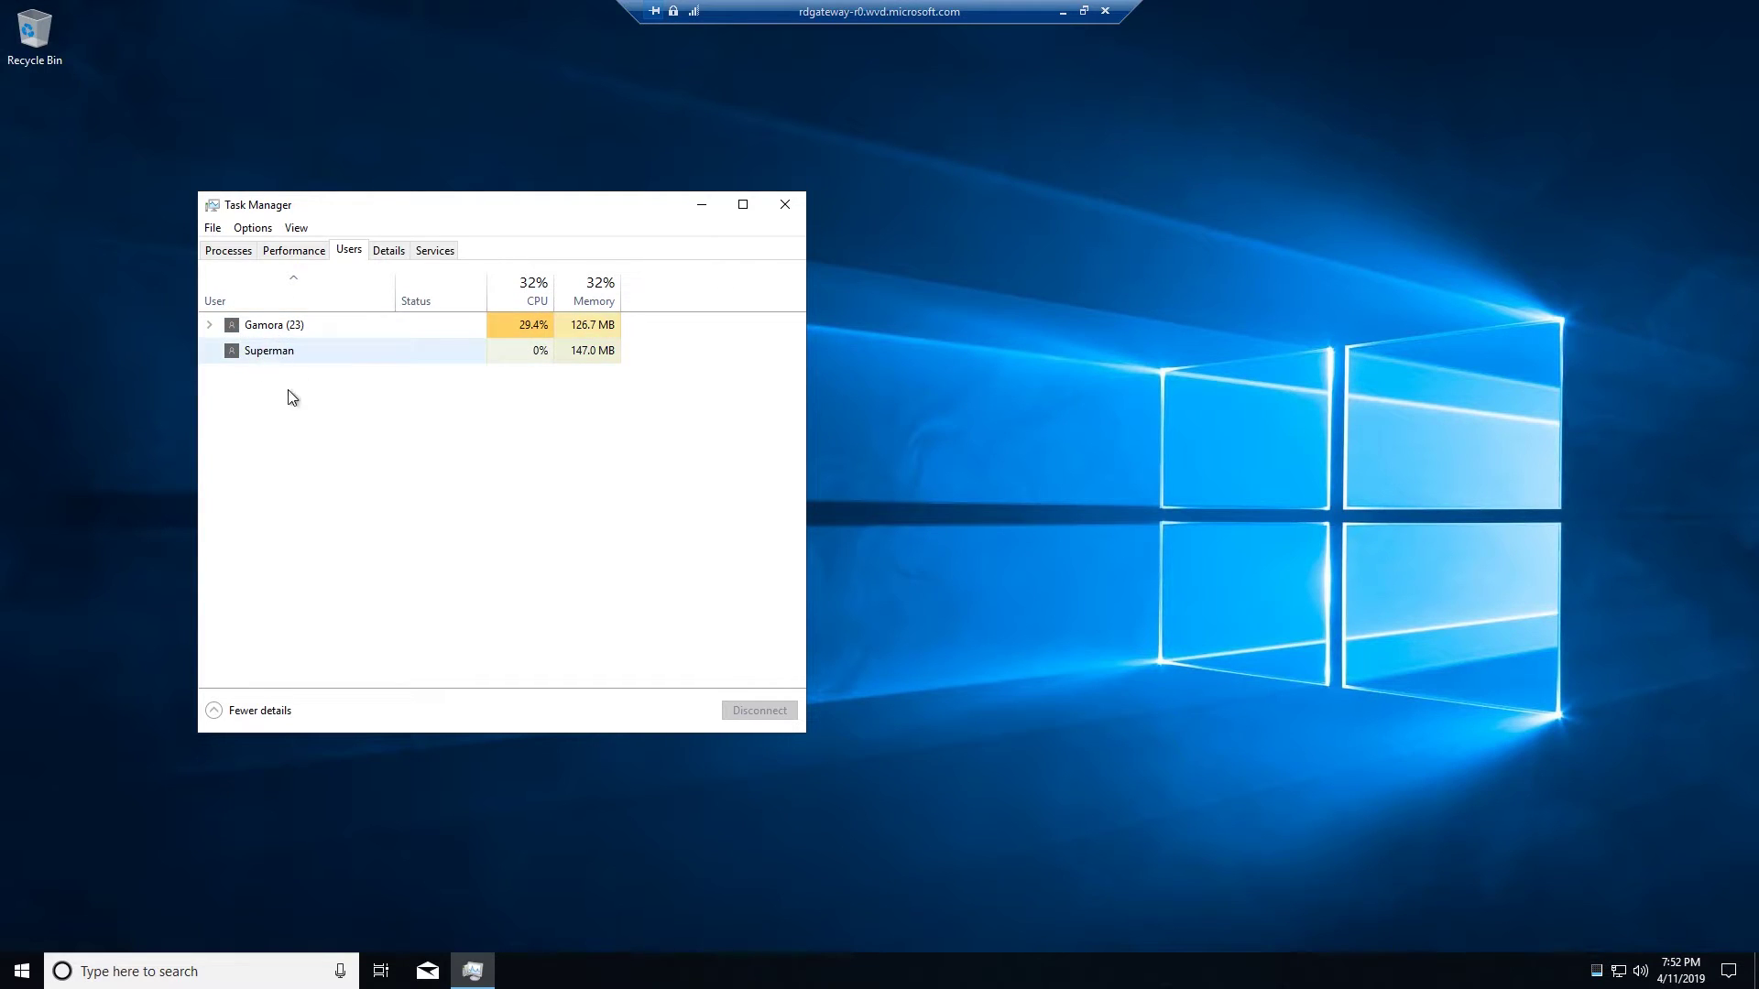
Step: Open the Run dialog to check the Windows version, then bring Task Manager back
left_click(130, 849)
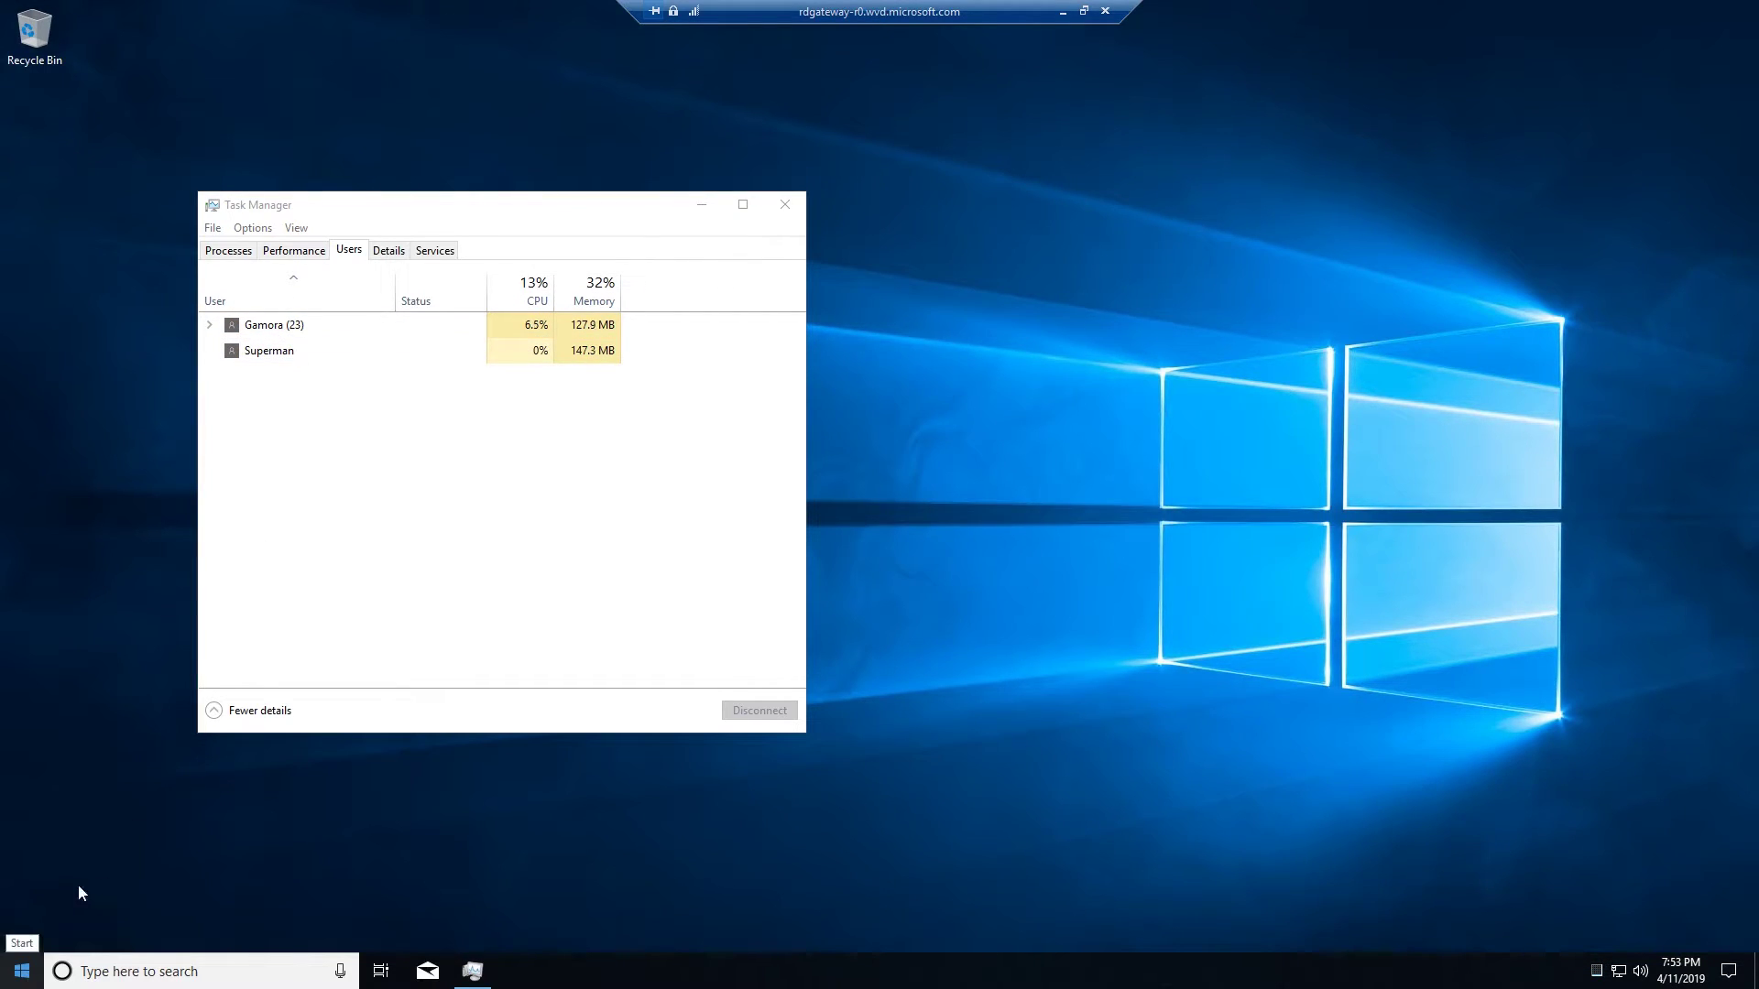
key("super+r")
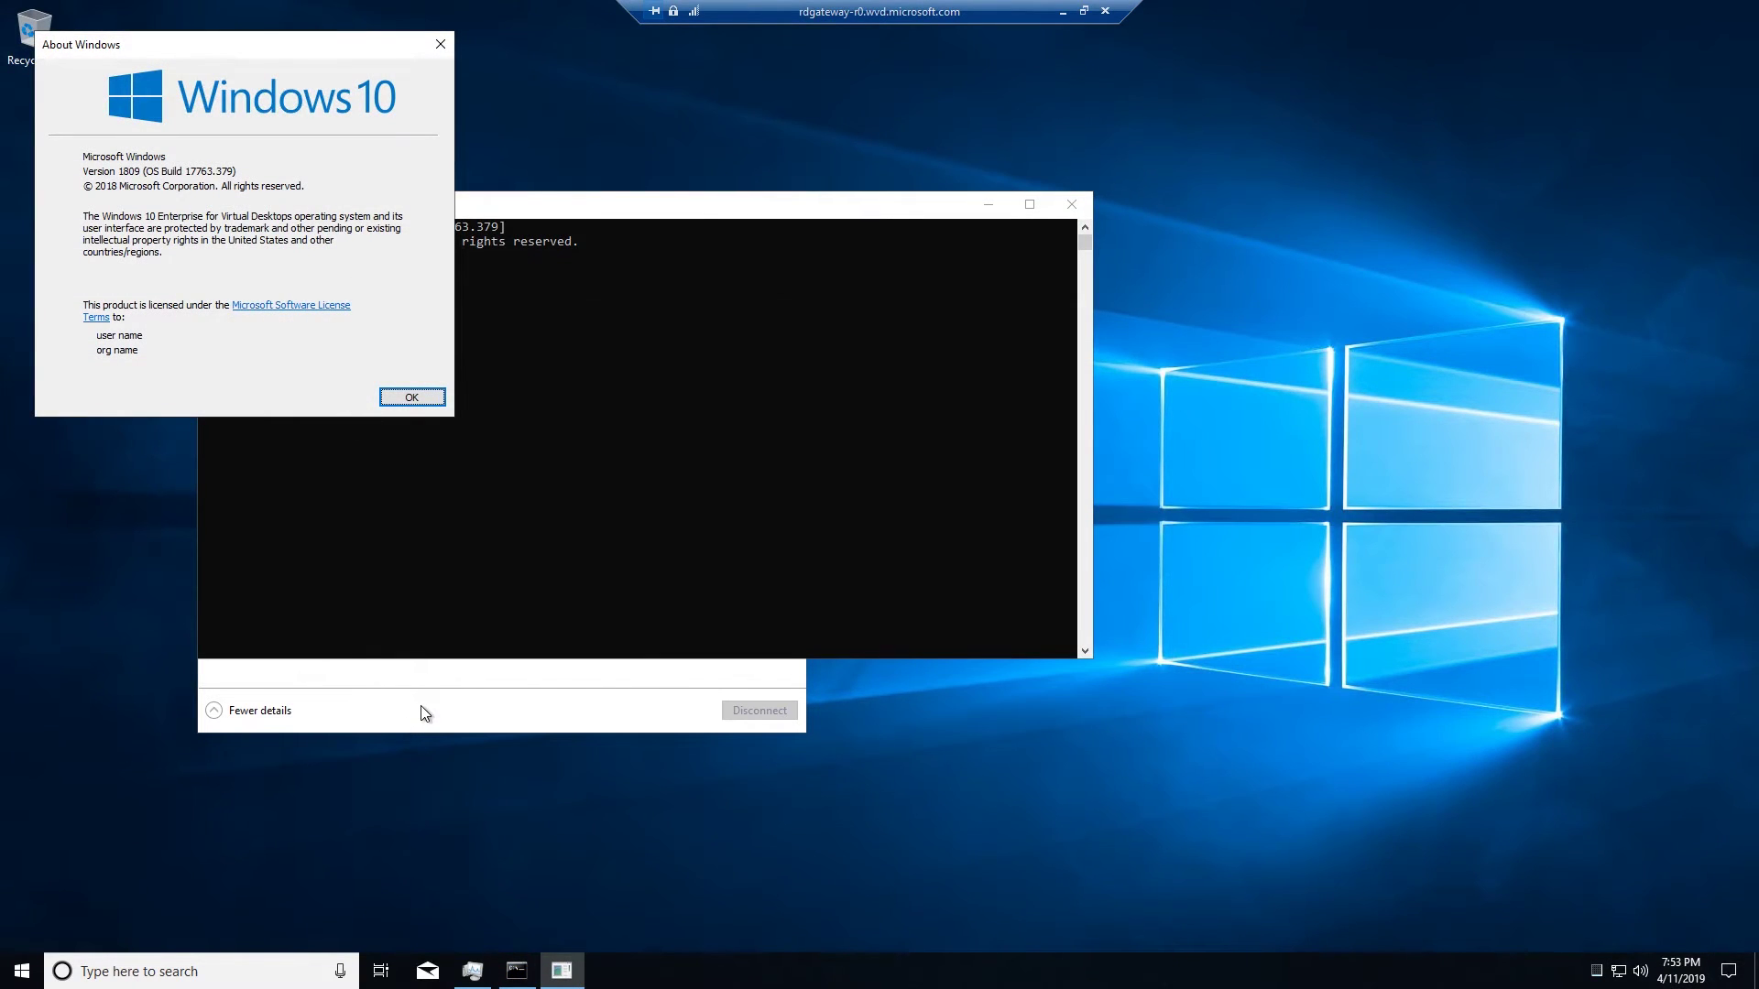
left_click(421, 705)
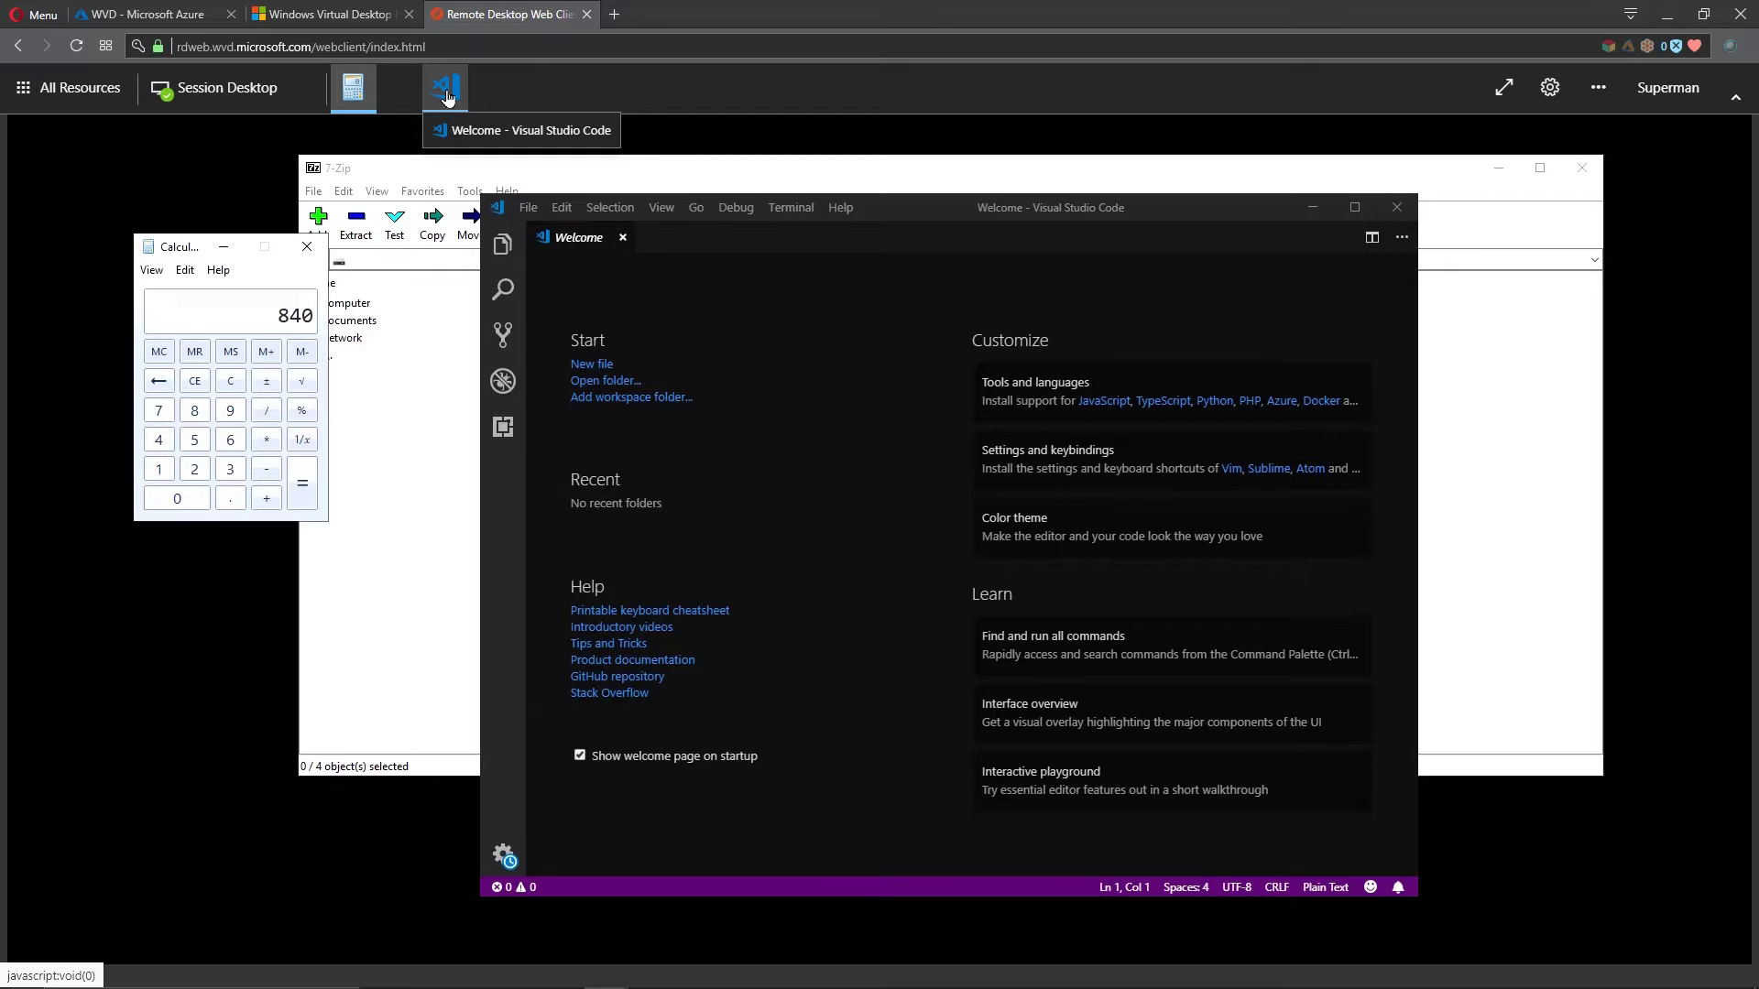
Step: Bring the Visual Studio Code RemoteApp window to the front
left_click(446, 92)
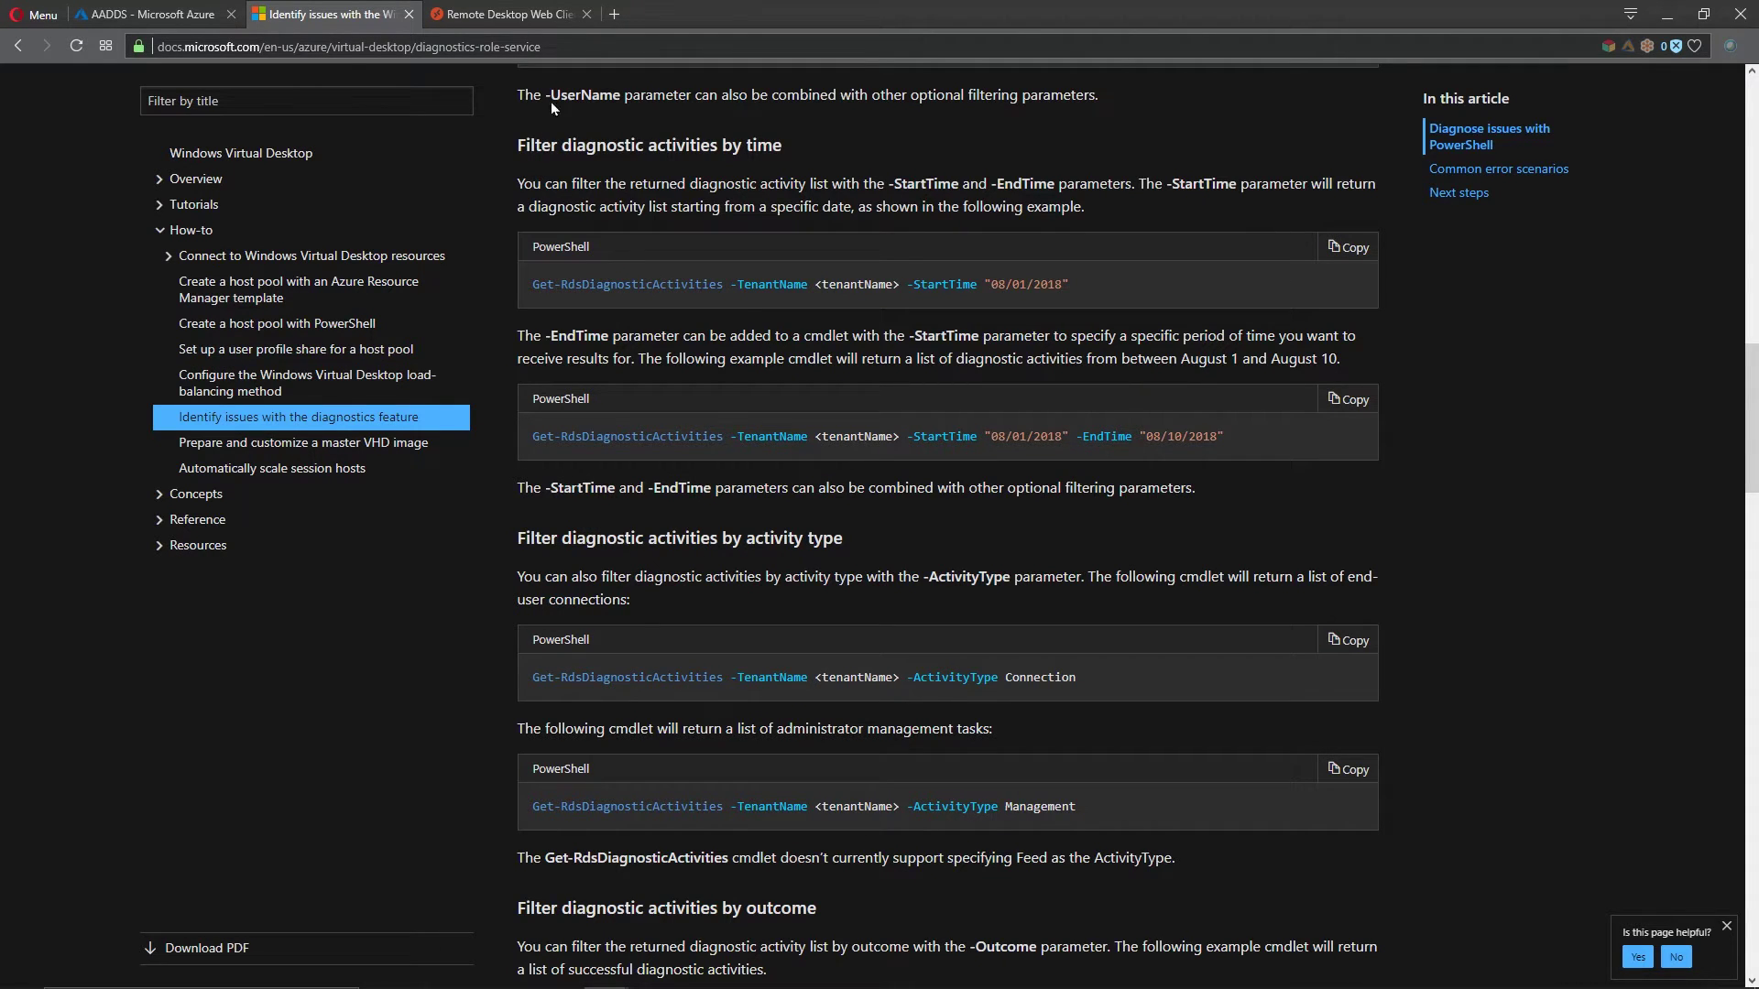
Step: Load the iOS client what's-new page and highlight the Swiftpoint GT and ProPoint mouse support note
left_click(561, 44)
type("docs.microsoft.com/en-us/windows-server/remote/remote-desktop-services/clients/ios-whatsnew")
key("Return")
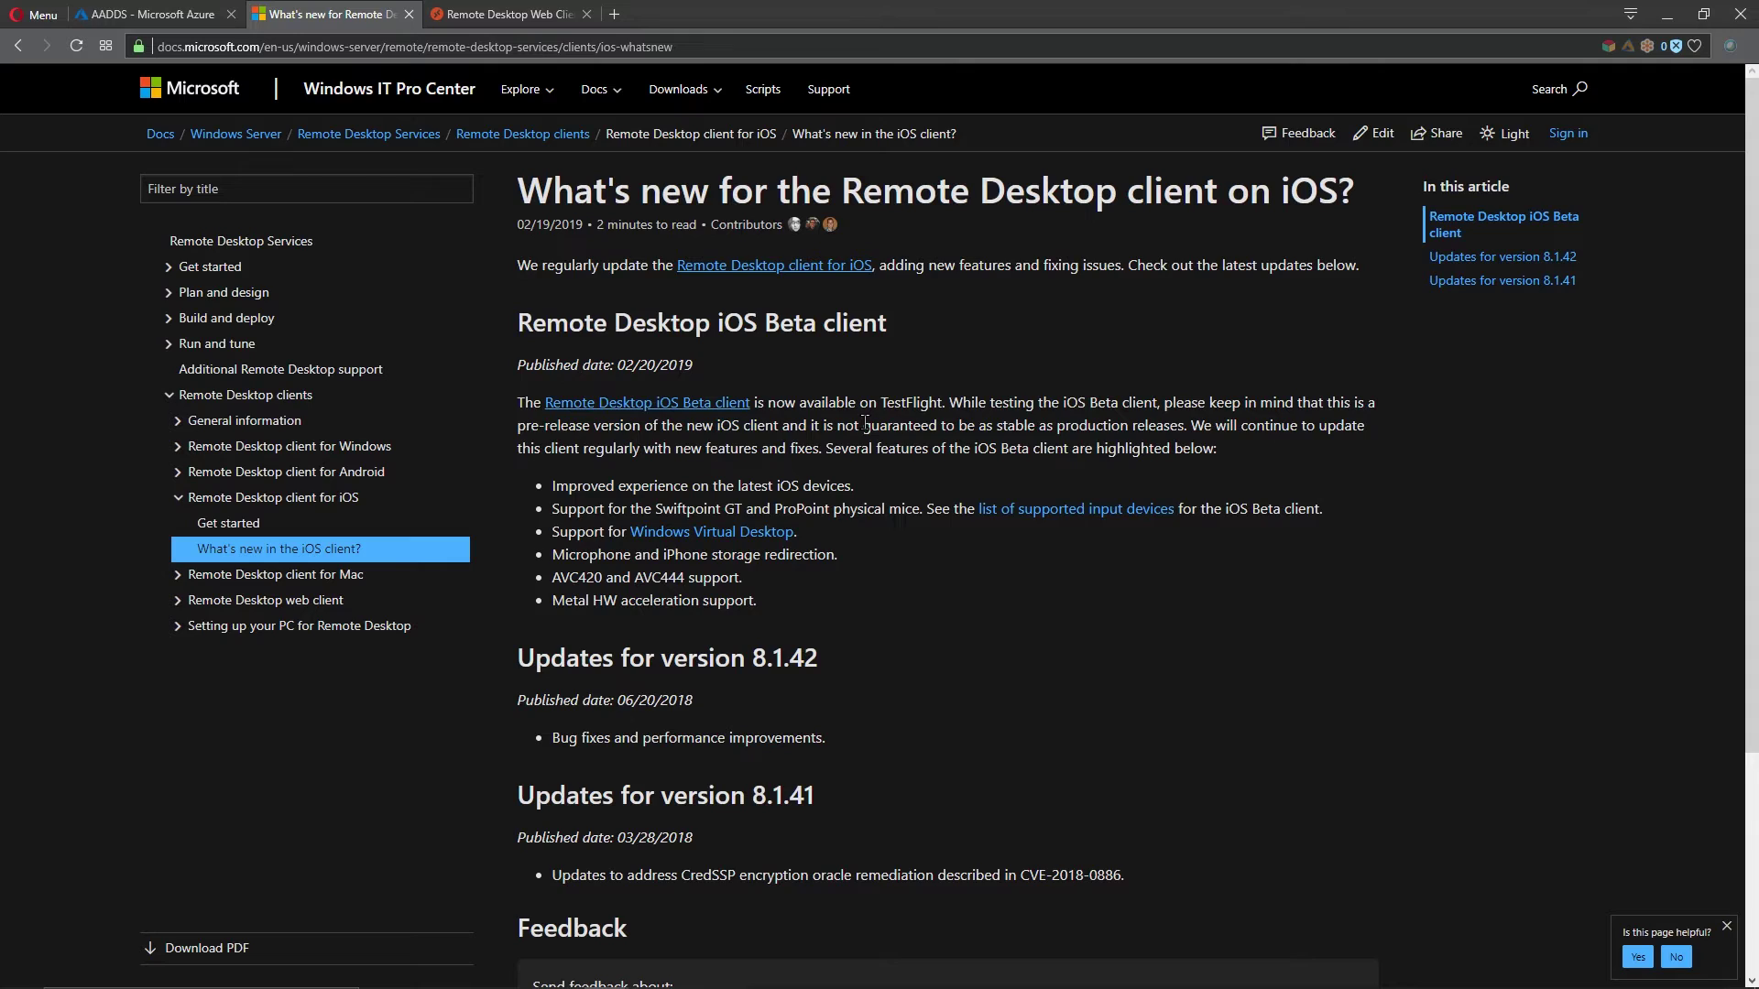
left_click_drag(559, 510, 835, 510)
left_click(890, 560)
Step: Open Get started with Remote Desktop on iOS and follow the iOS Beta client instructions link
left_click(228, 523)
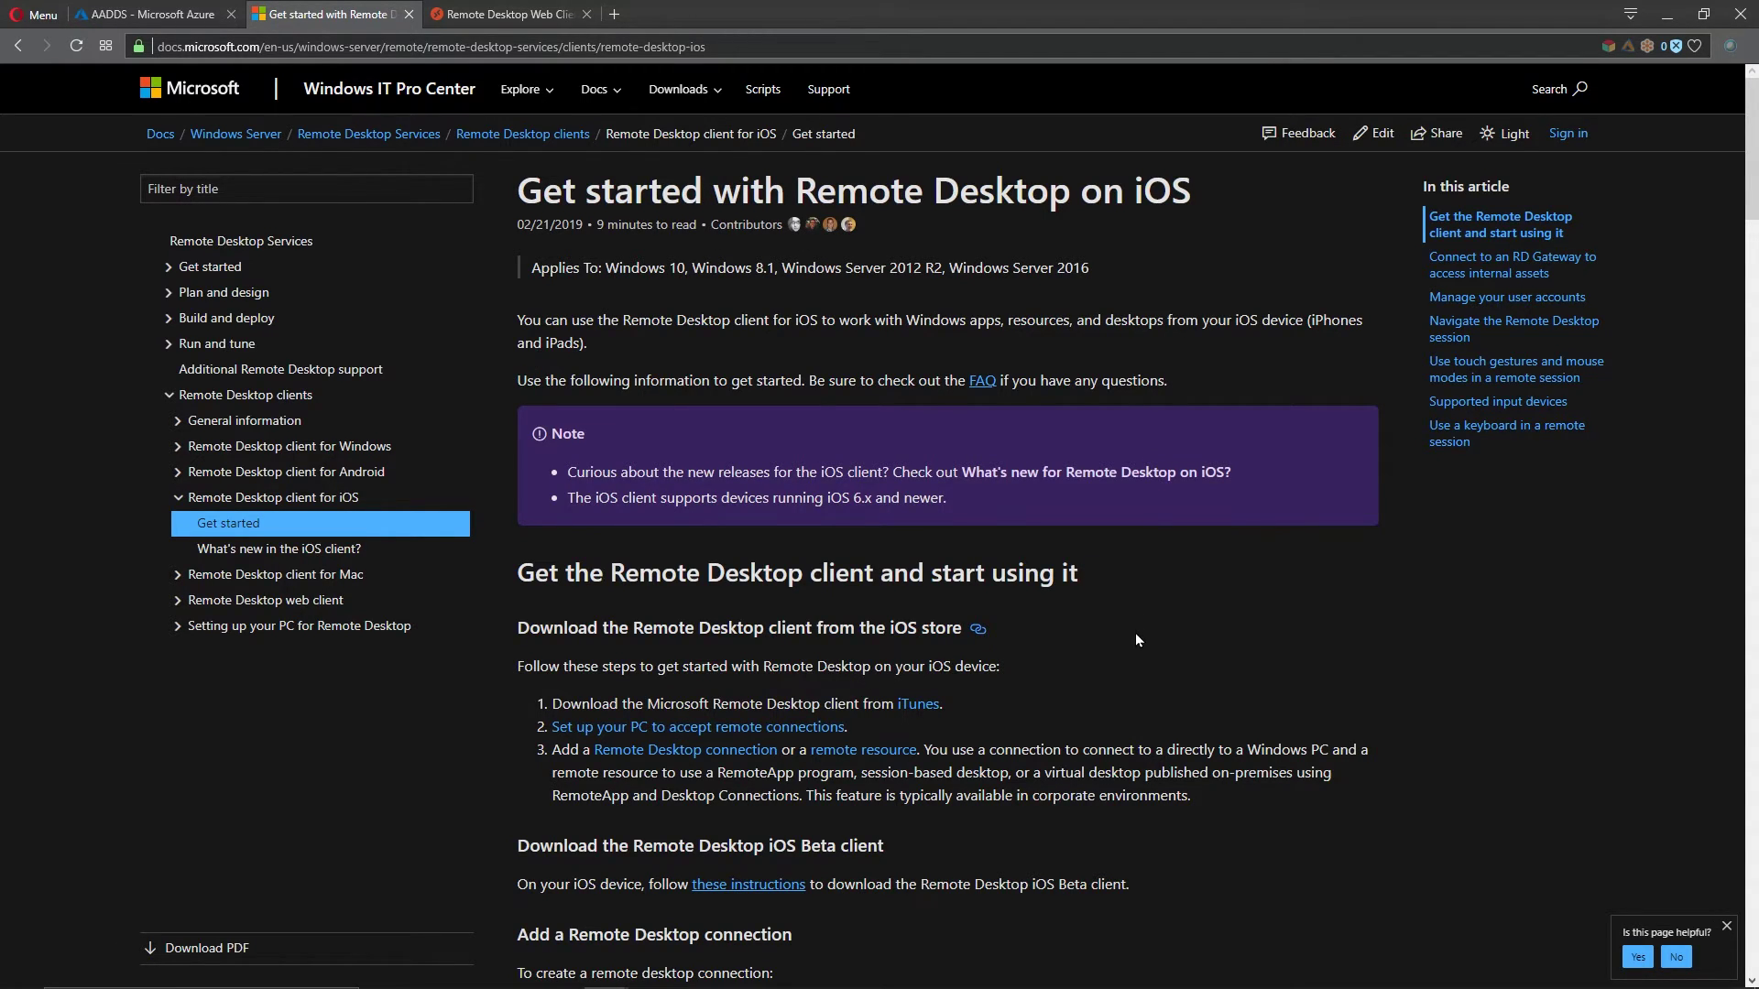
scroll(1135, 634, "down", 3)
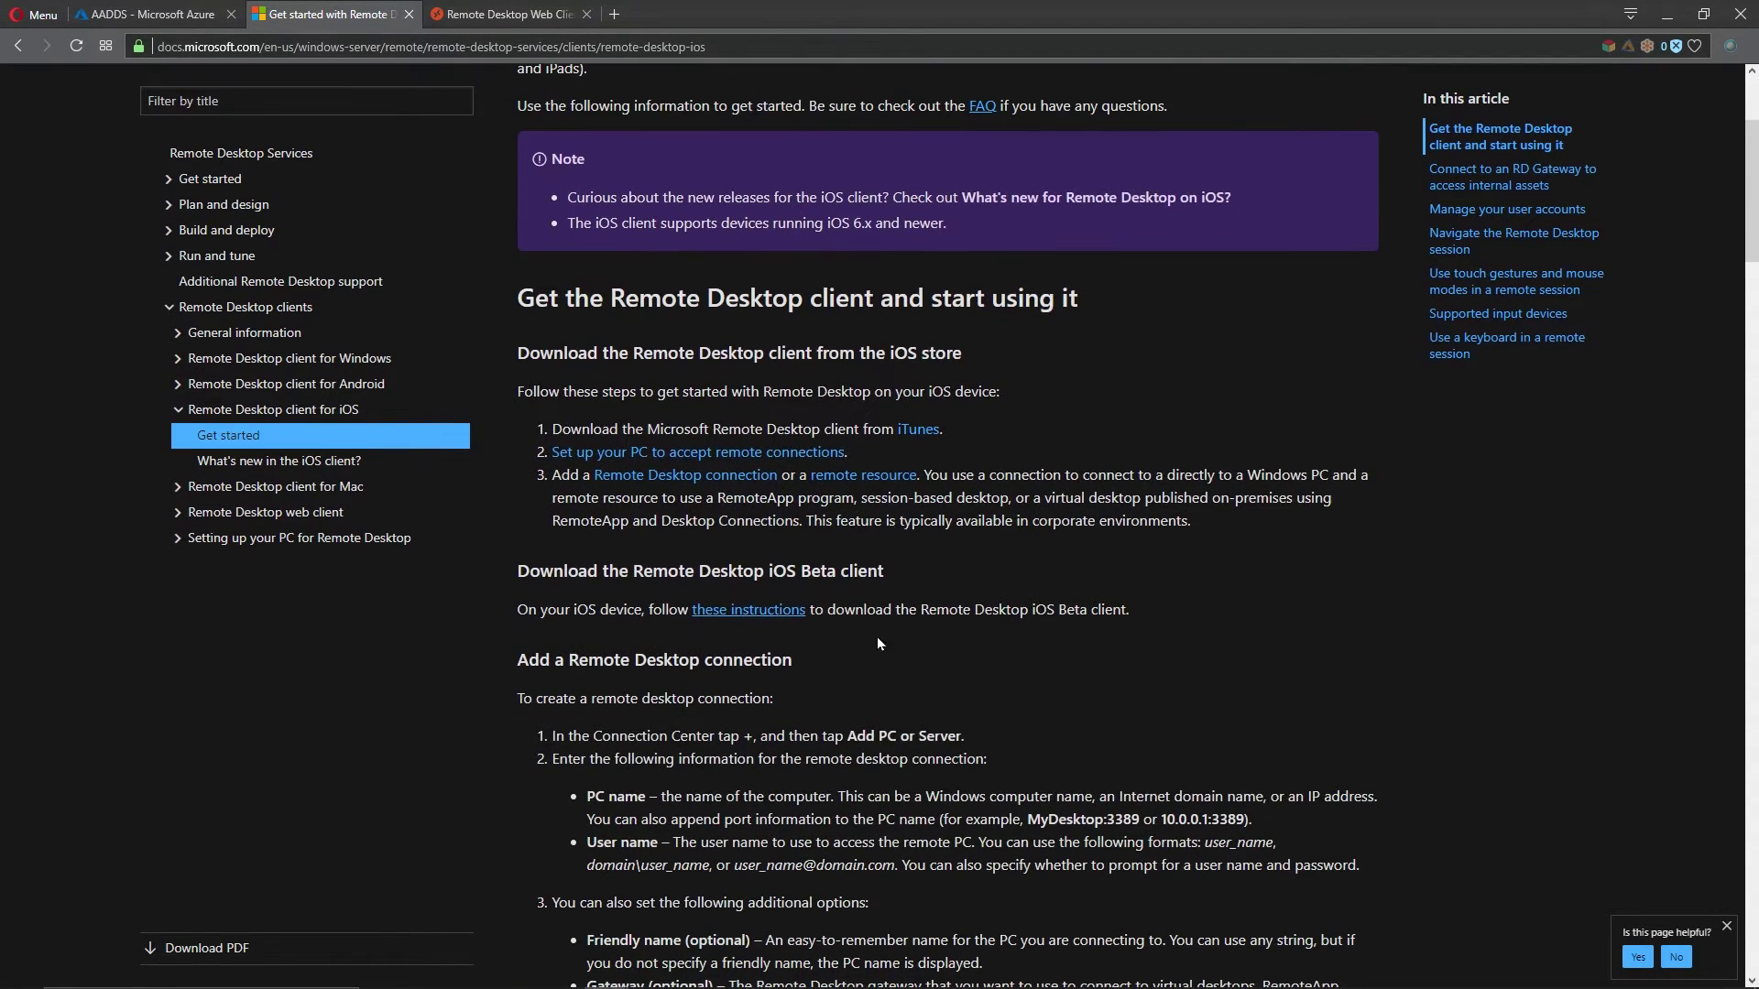
left_click(743, 612)
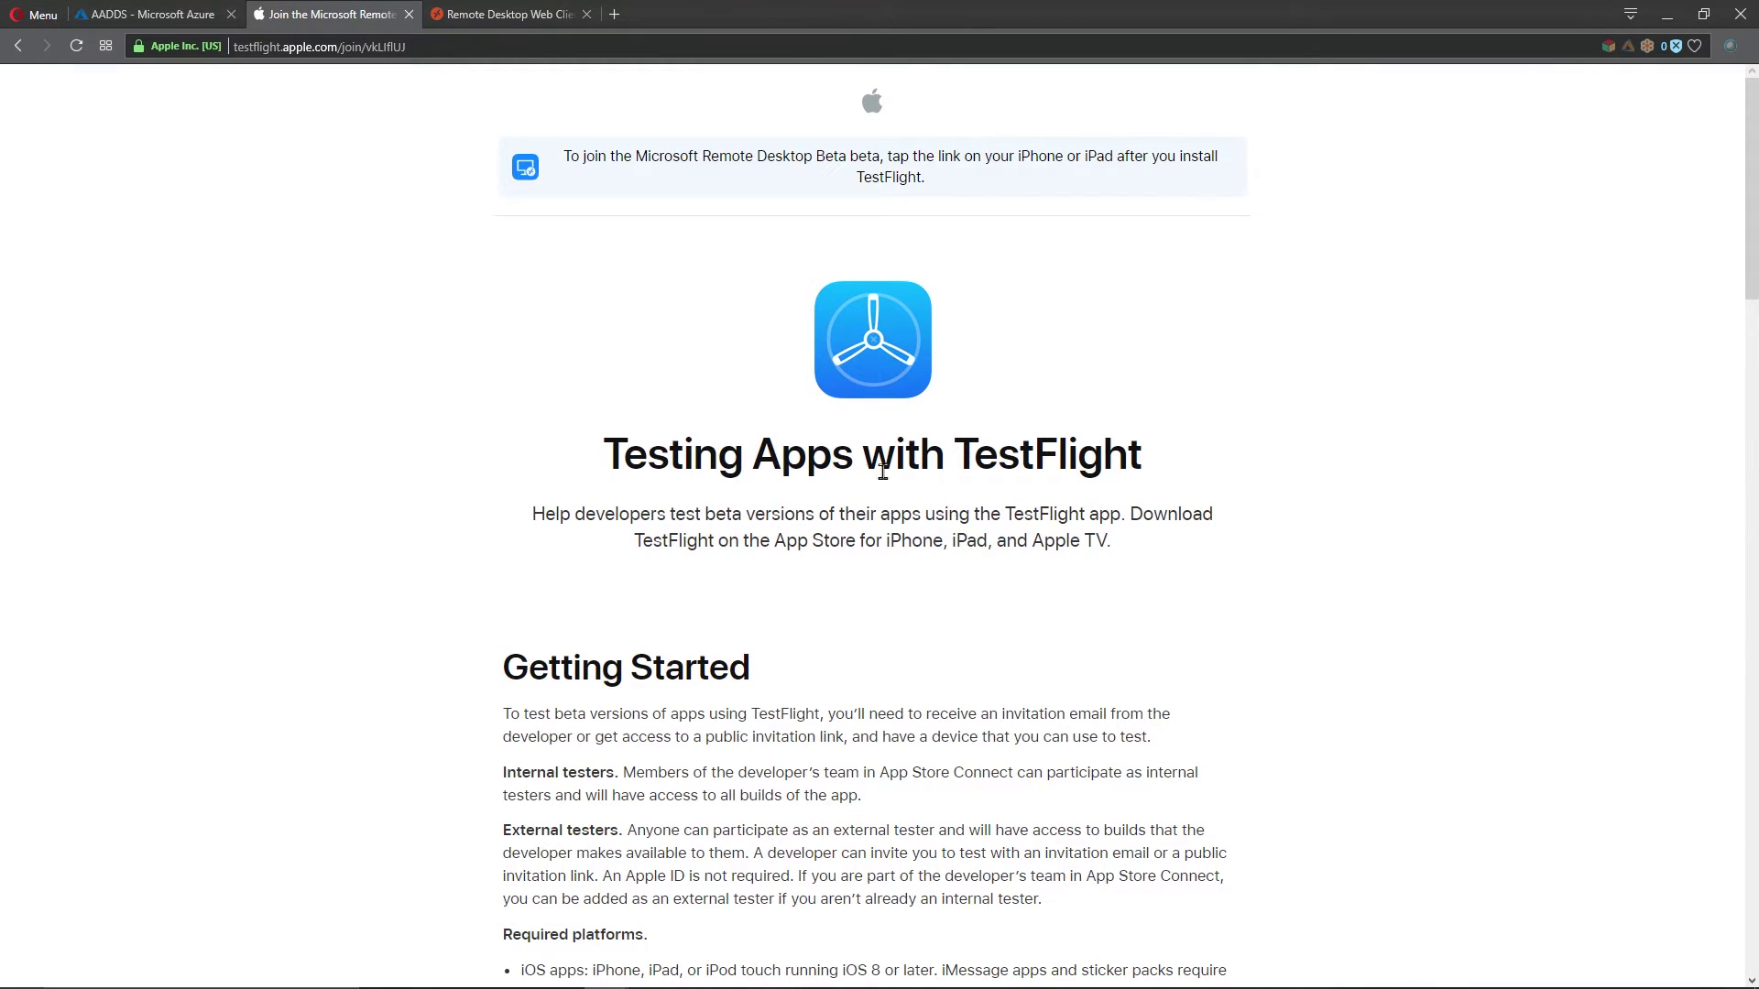
Step: Scroll the TestFlight page to the Installation steps, then return to the Remote Desktop iOS docs page
scroll(1093, 444, "down", 8)
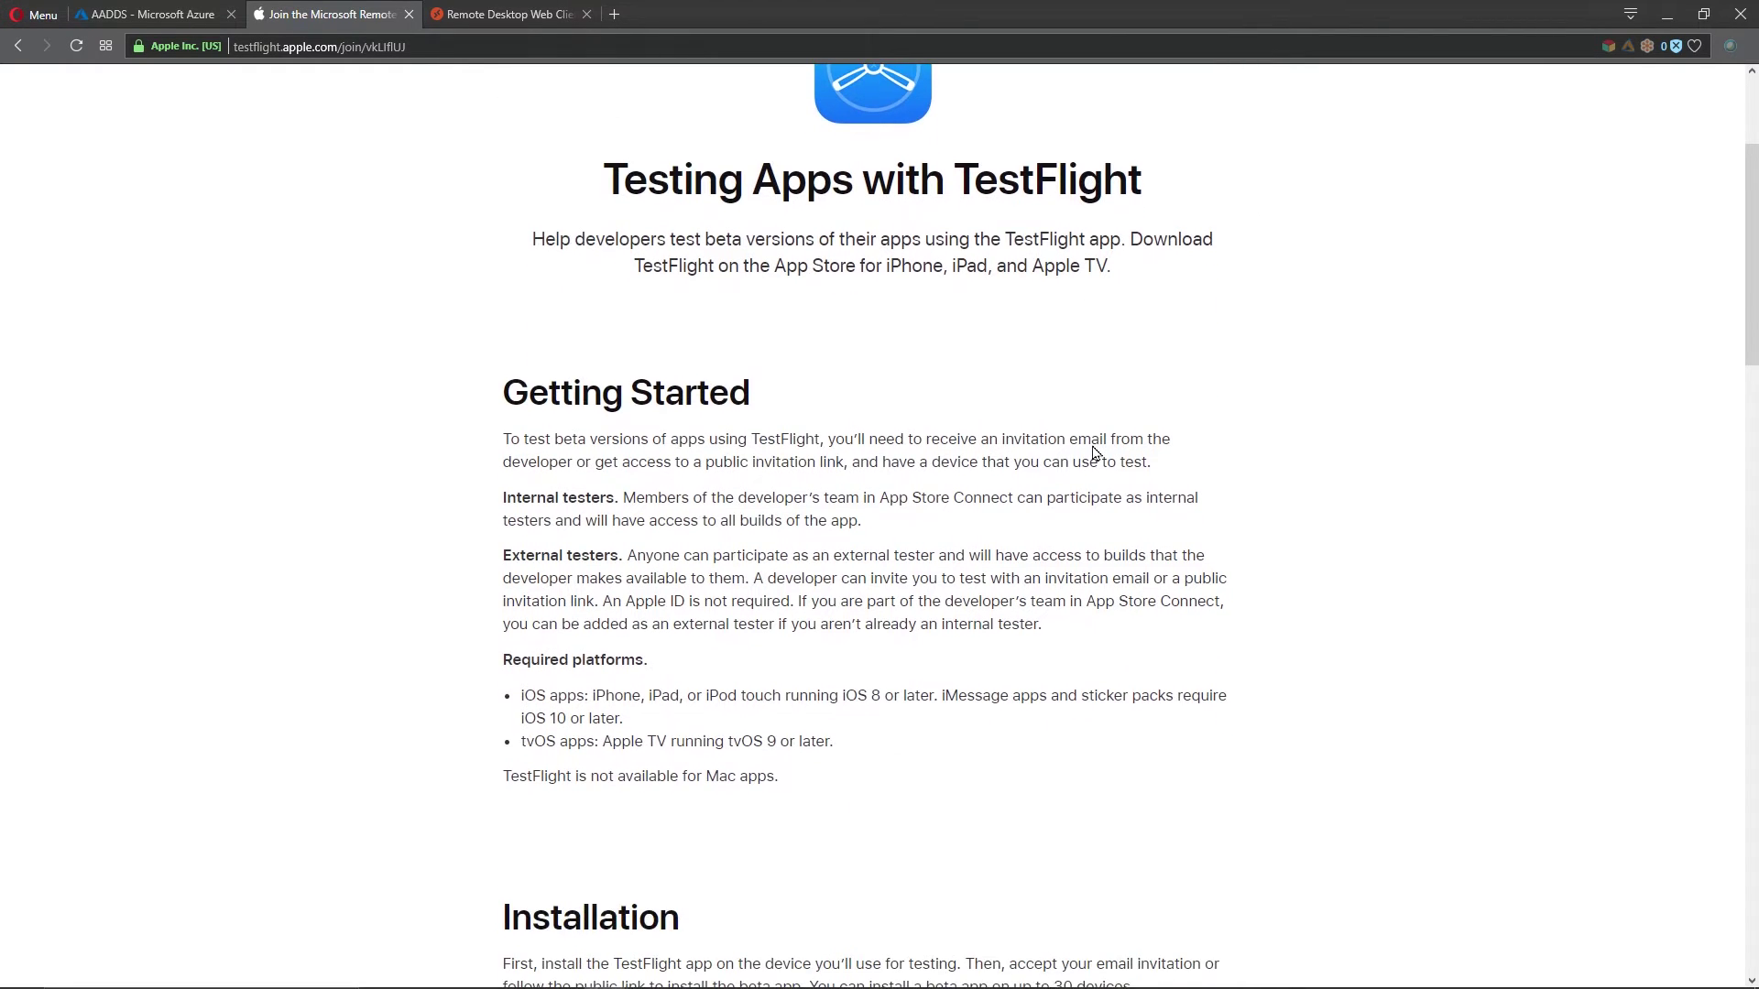
scroll(1096, 549, "down", 3)
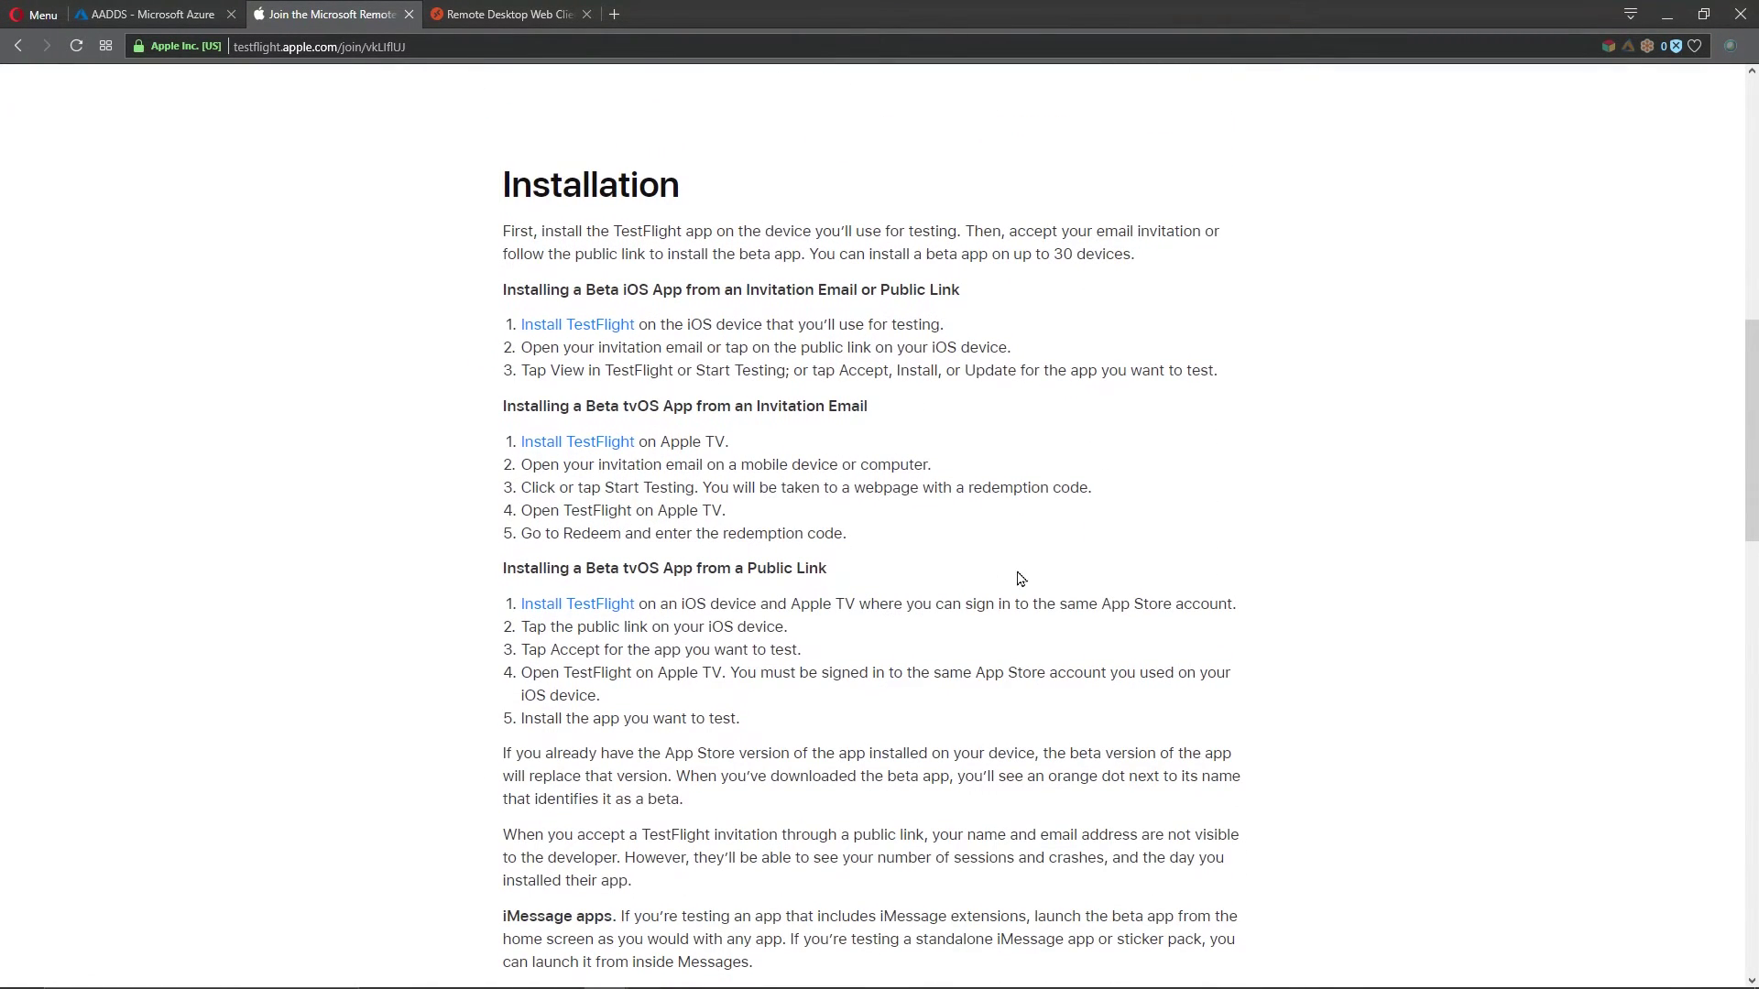
scroll(864, 529, "down", 5)
scroll(873, 567, "down", 4)
key("alt+Left")
scroll(935, 665, "down", 5)
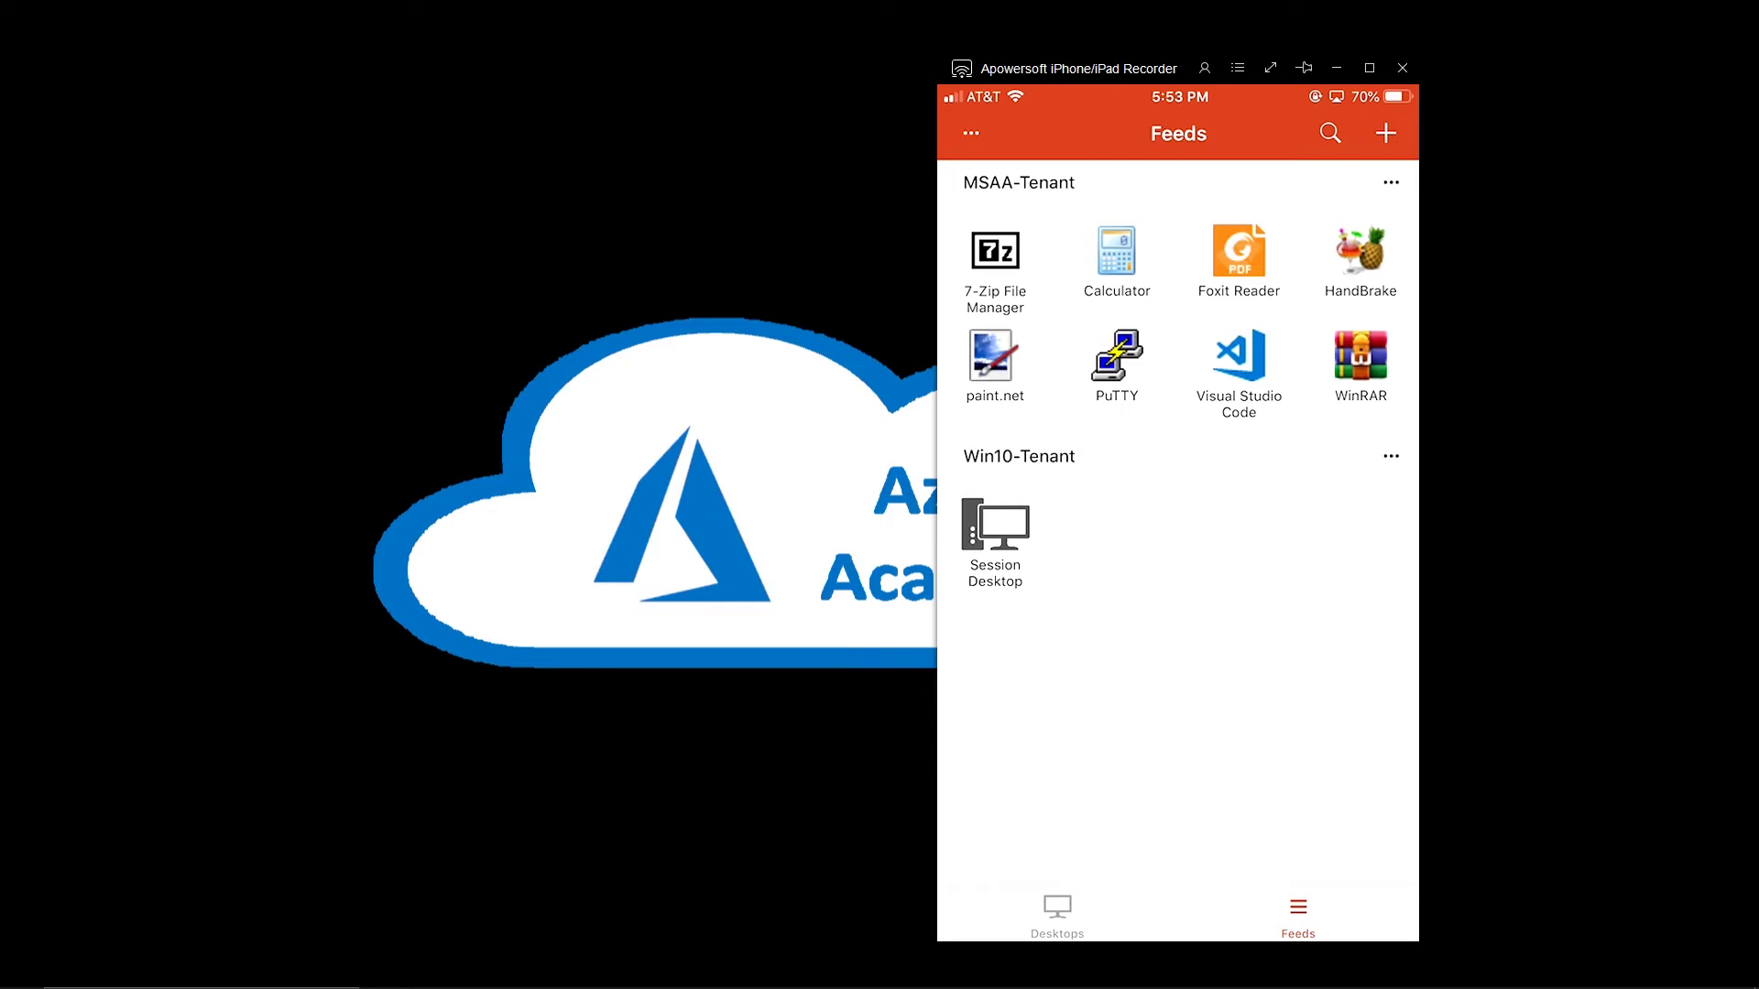
Step: Launch the Visual Studio Code RemoteApp from the Feeds list
left_click(1116, 252)
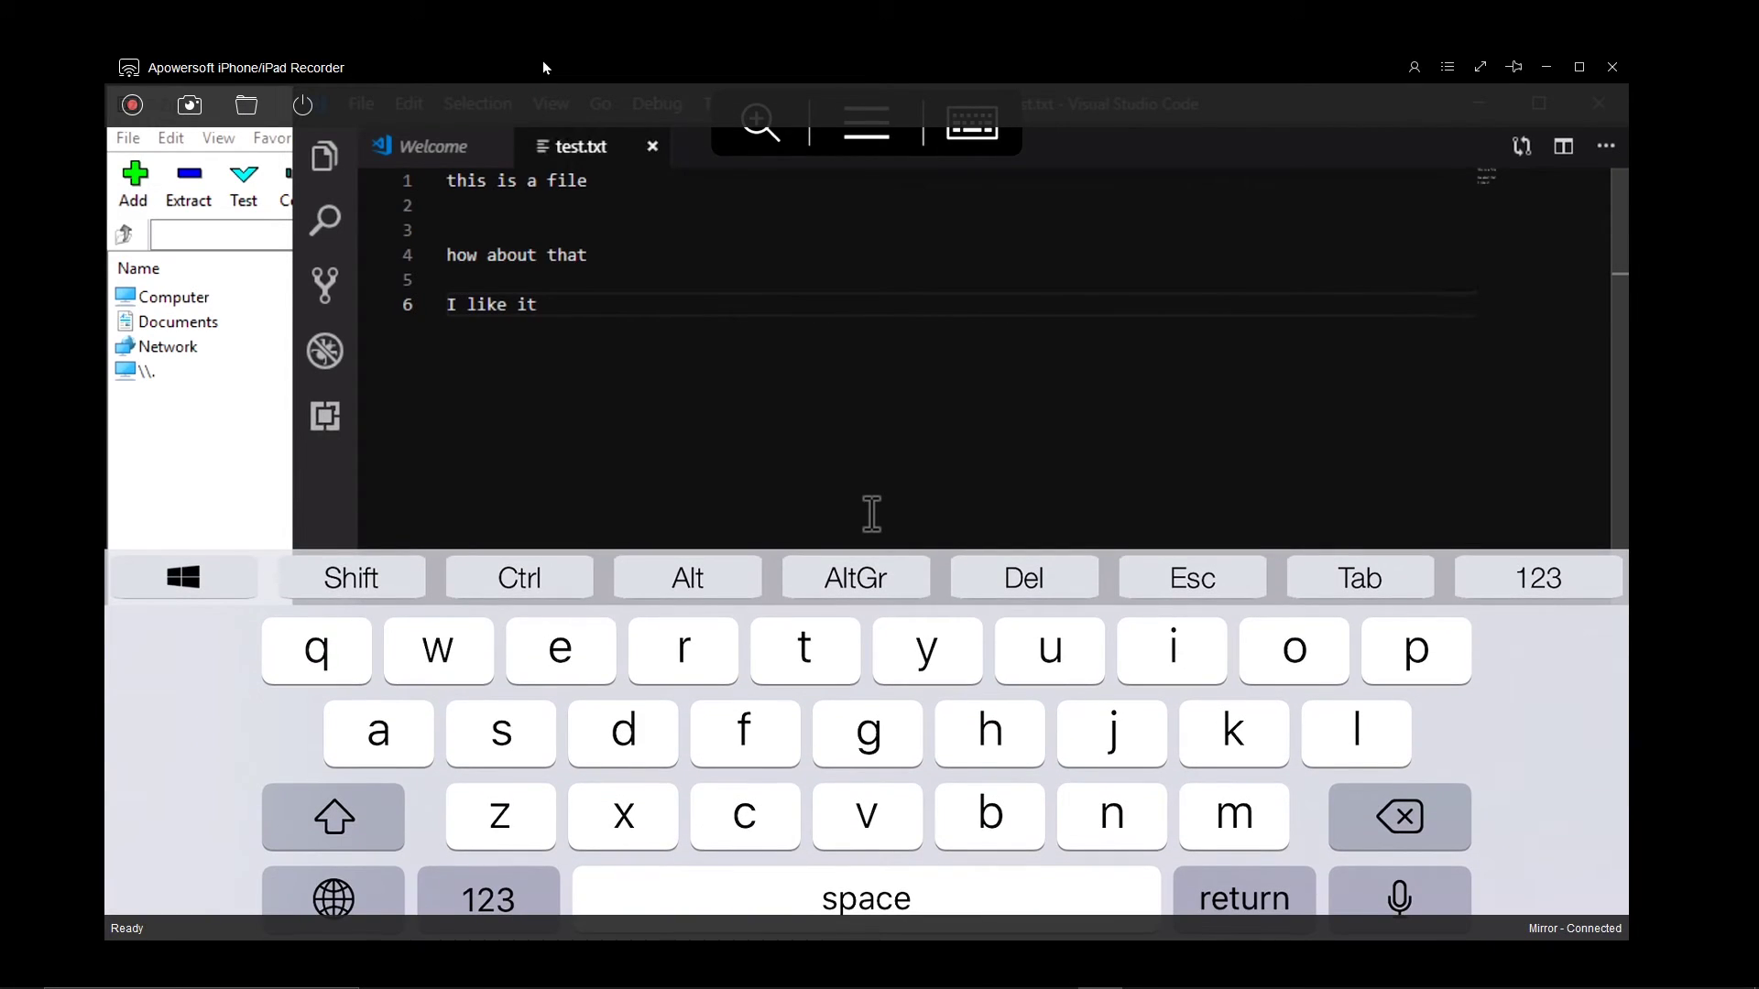
Step: Add the line 'yes this works' to test.txt, then browse C:\ and DeployAgent in 7-Zip
key("Return")
key("Return")
type("yes this works")
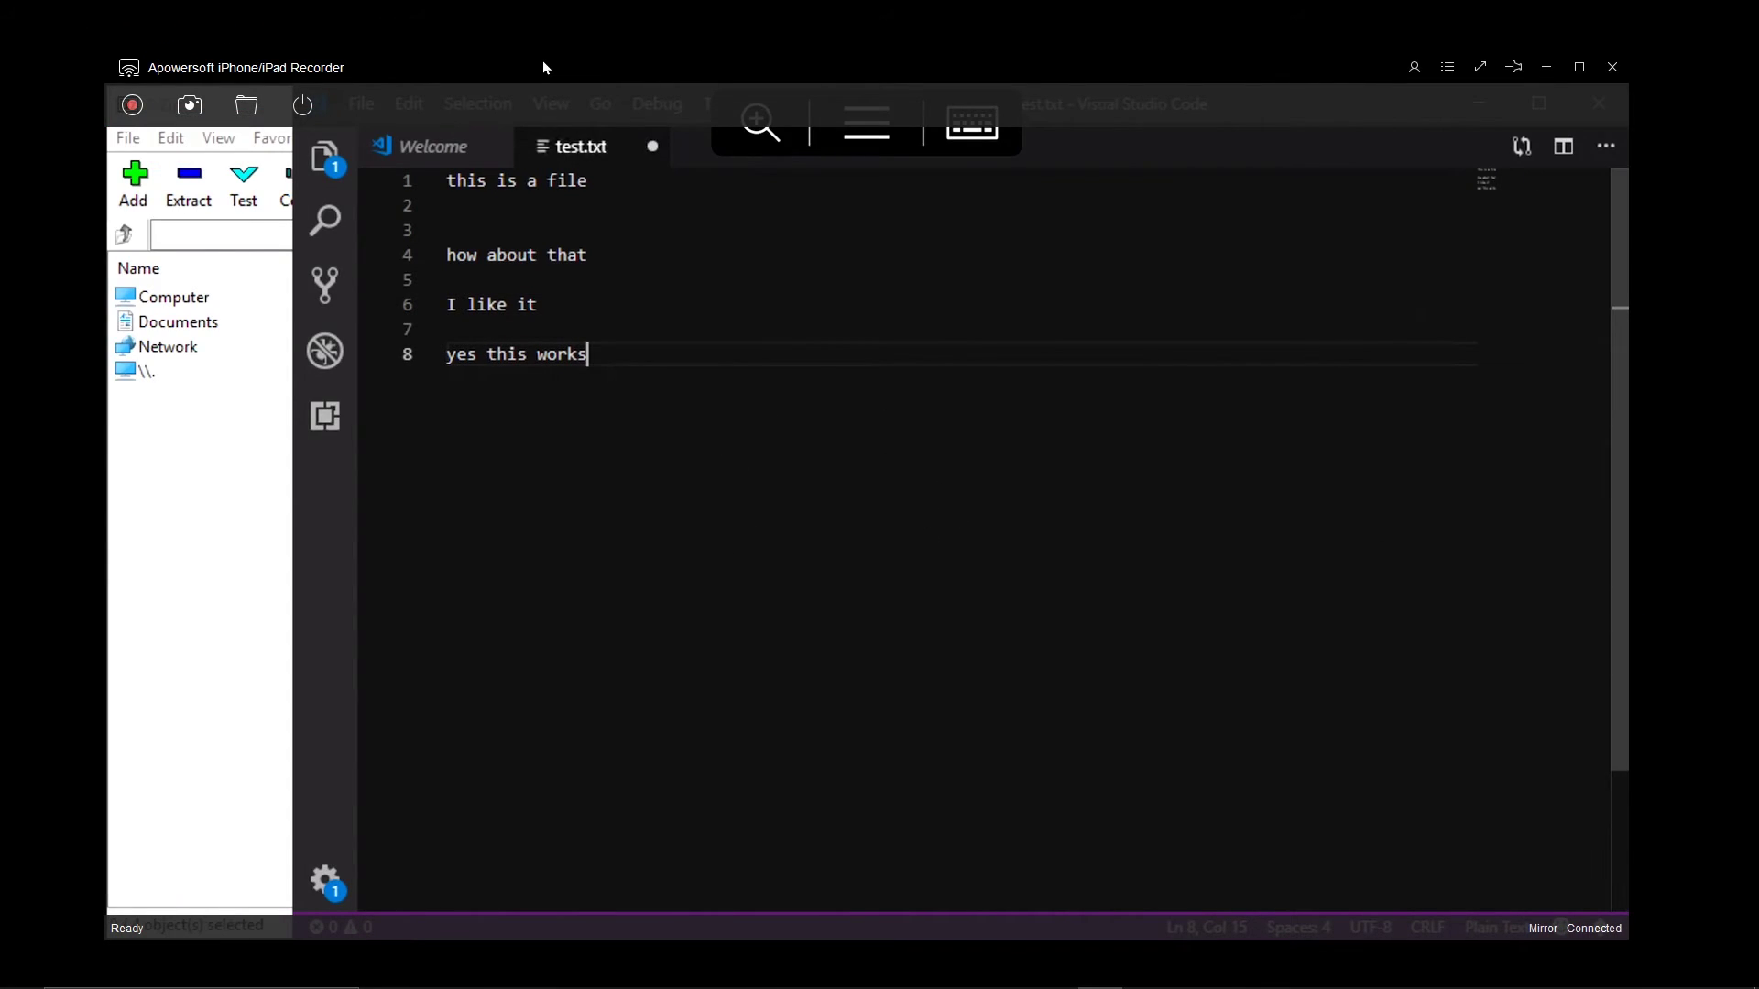
key("alt+Tab")
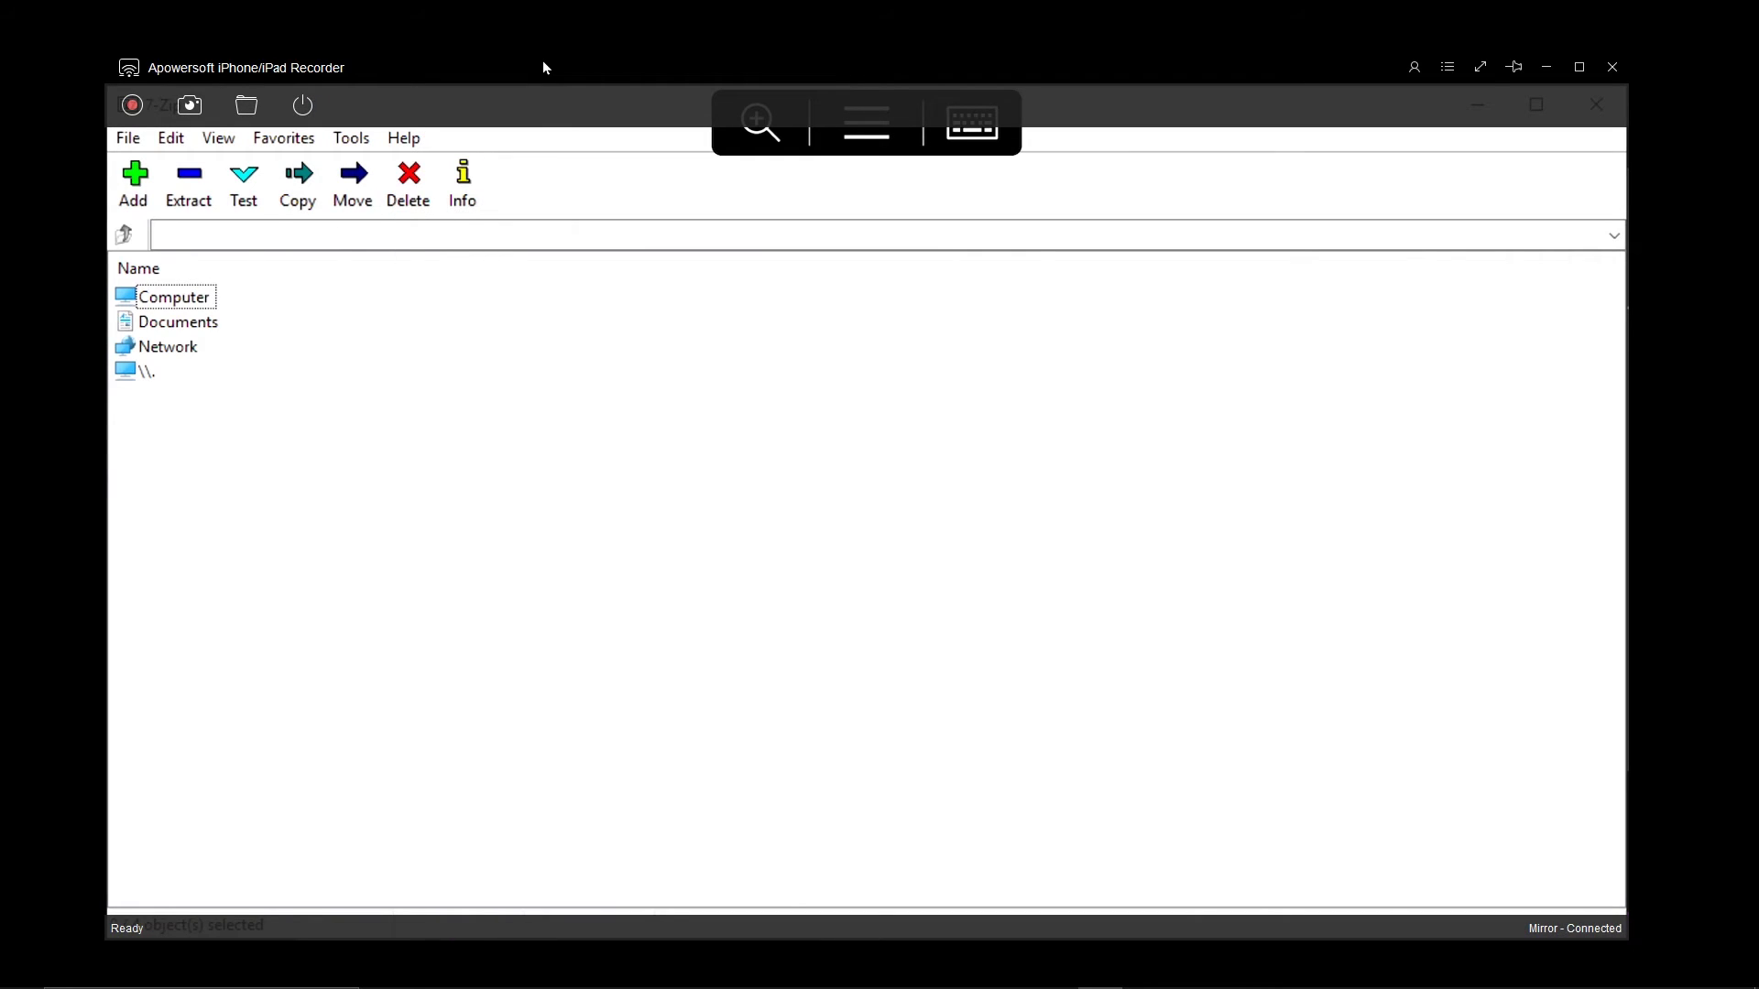
key("Return")
key("Return")
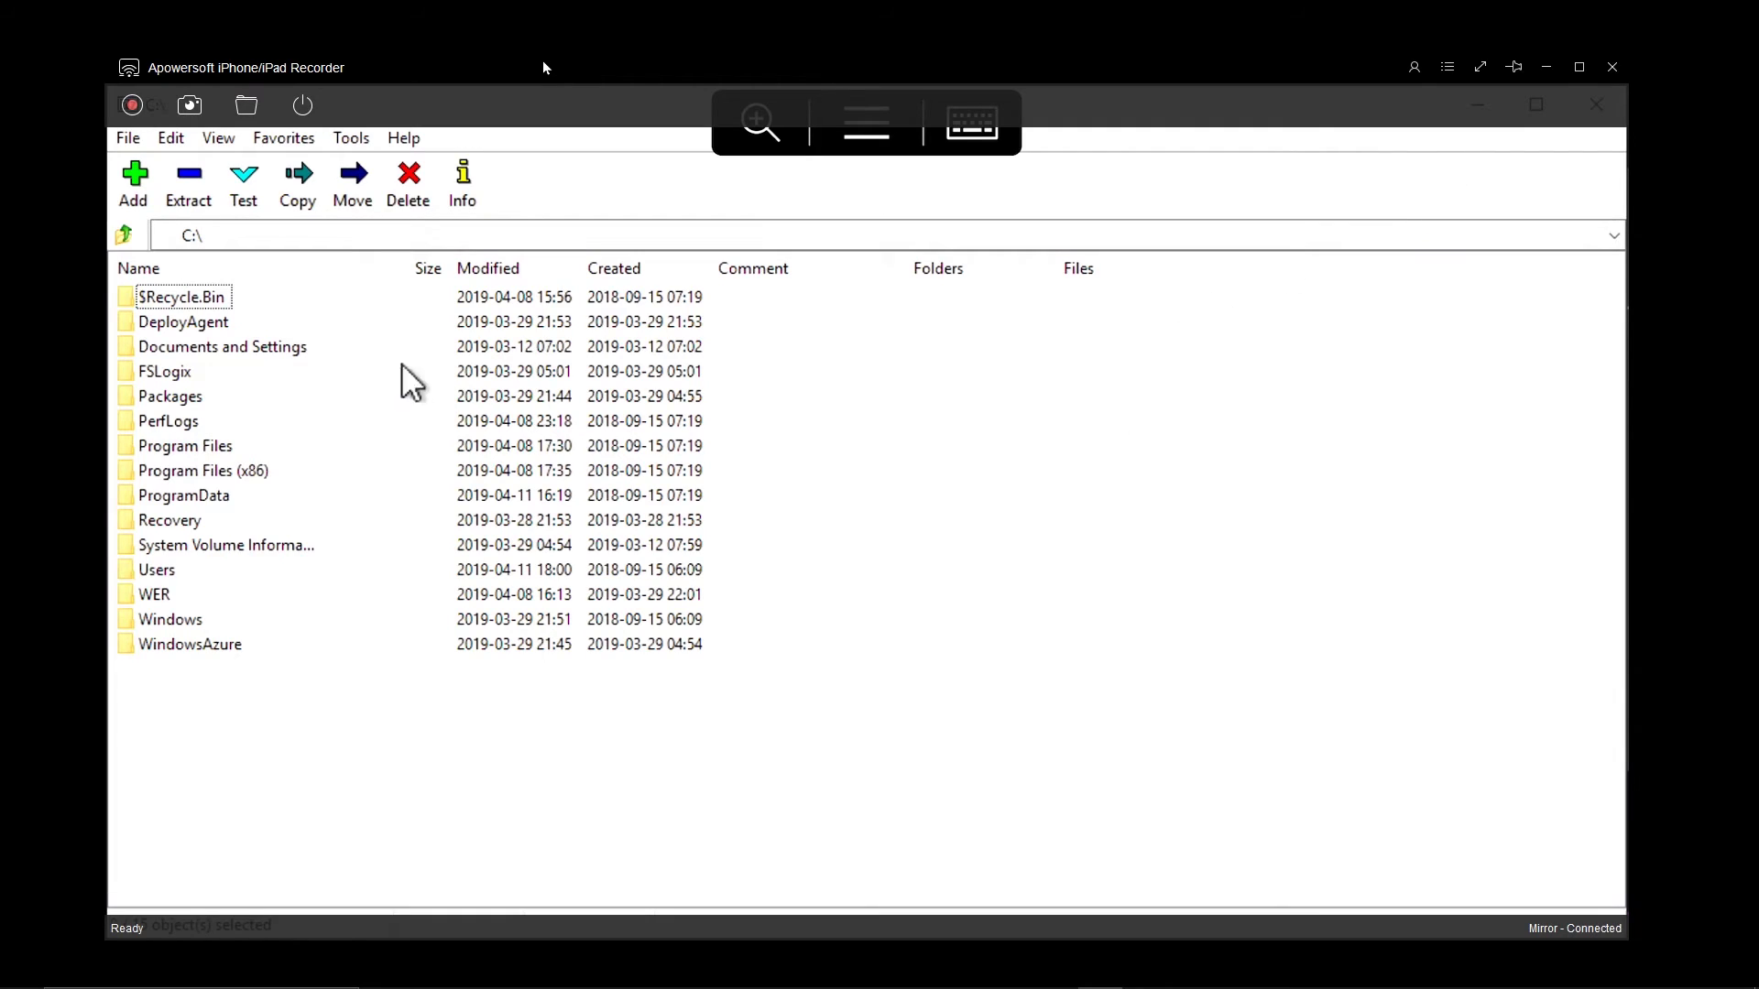
double_click(193, 325)
left_click(121, 238)
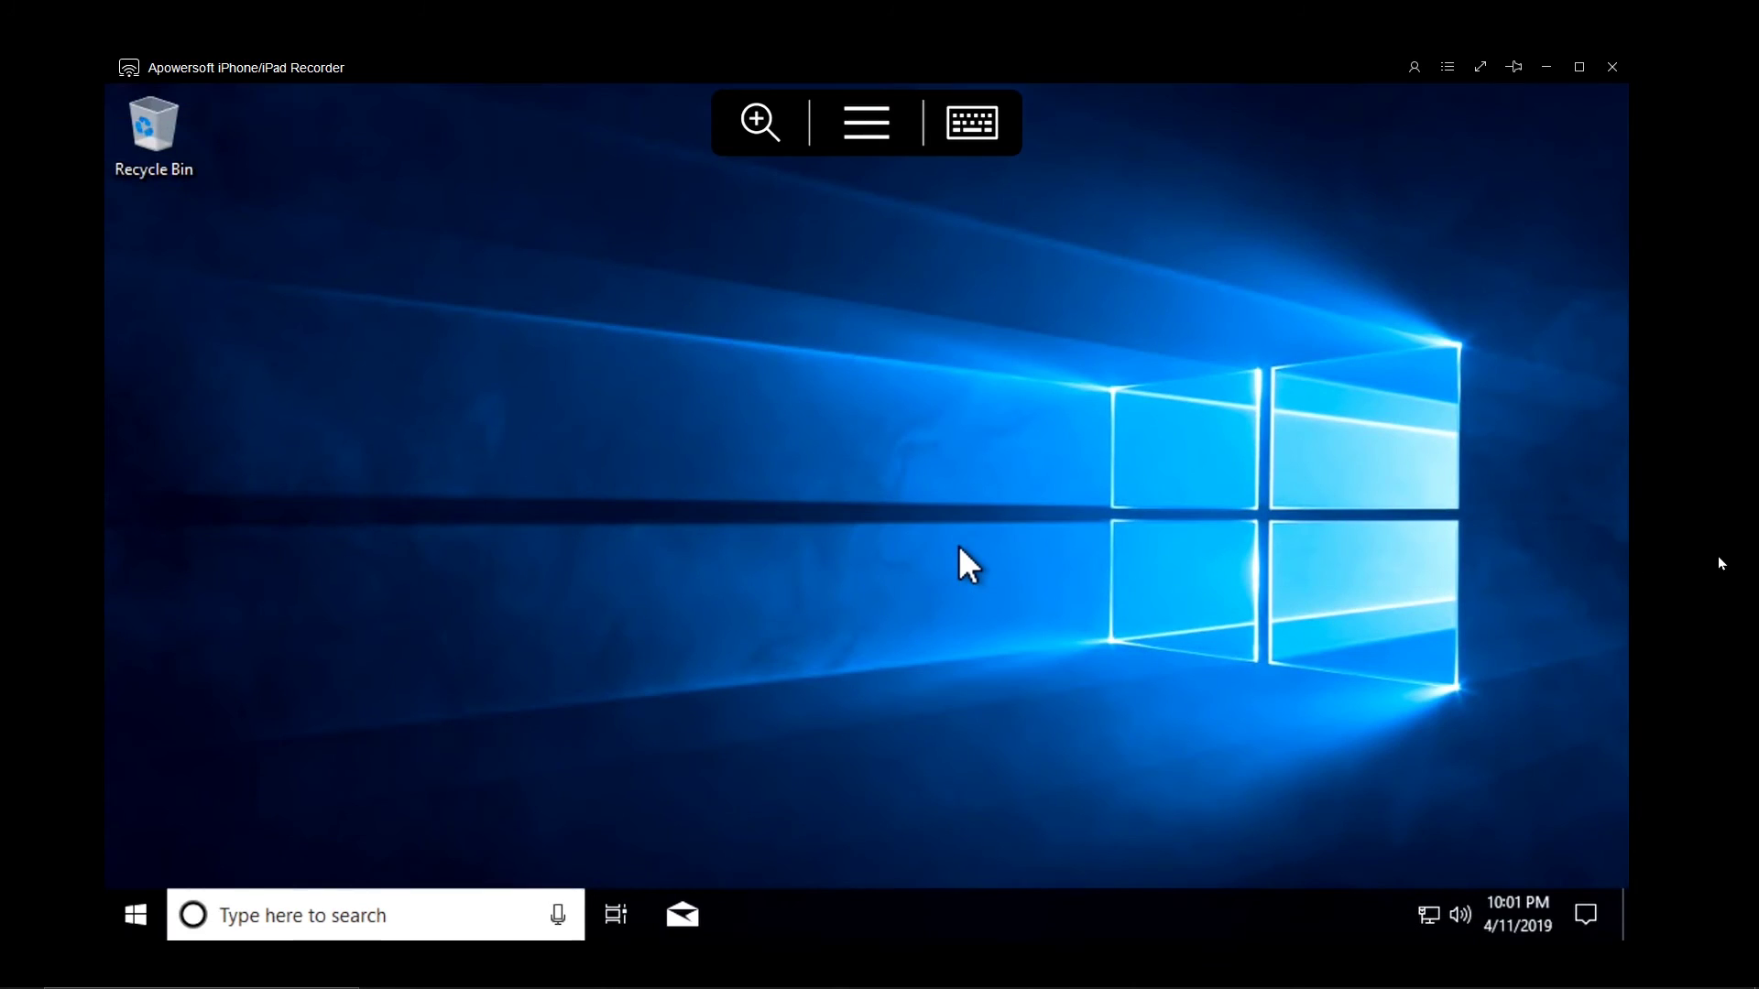
Step: View the remote Start menu, then leave the session for the Feeds list
left_click(138, 921)
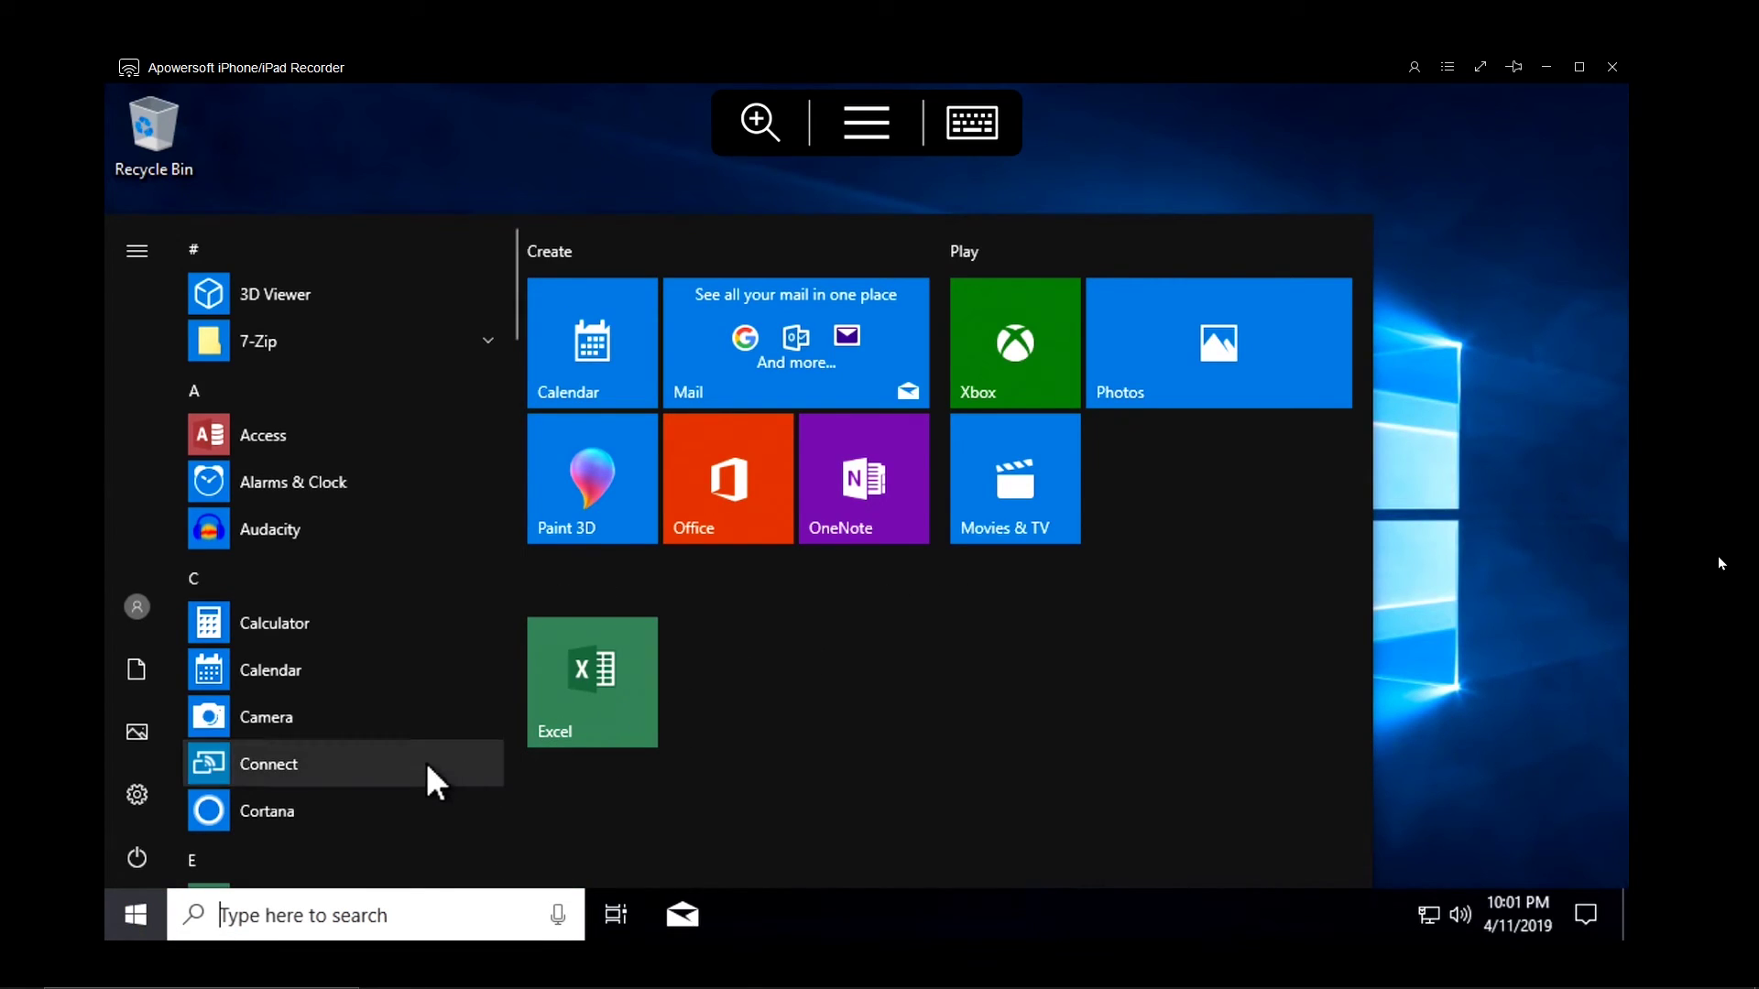
left_click(137, 915)
left_click(1578, 160)
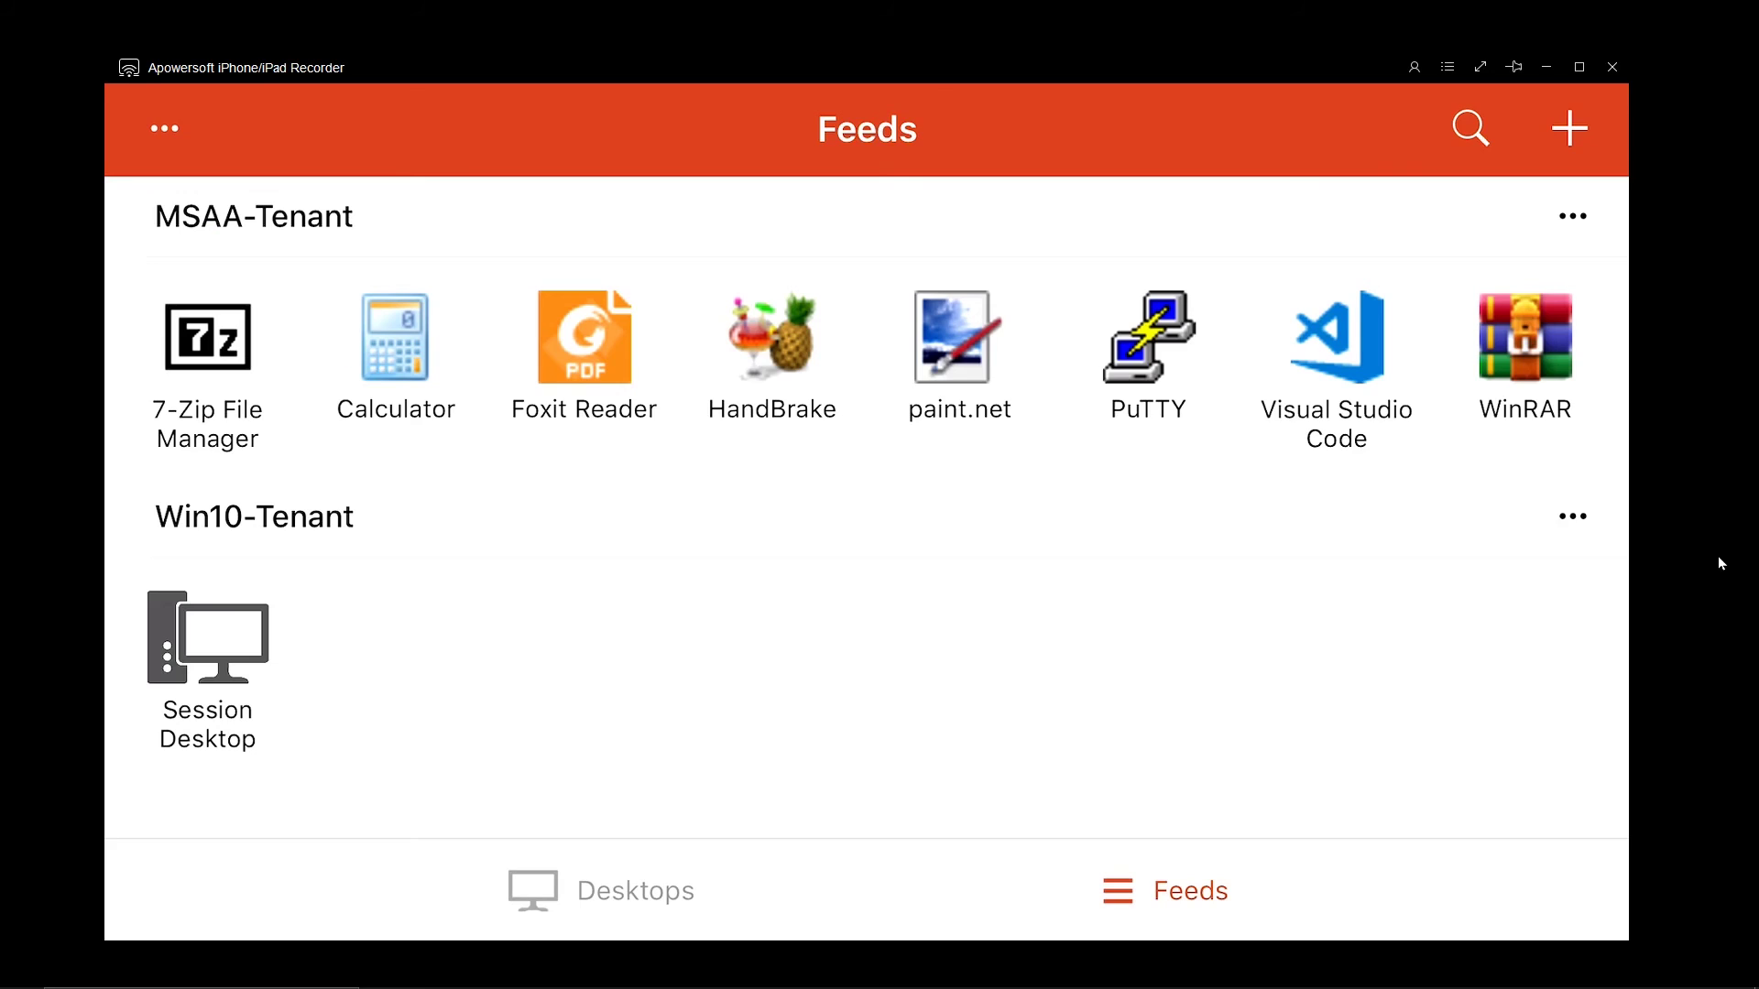